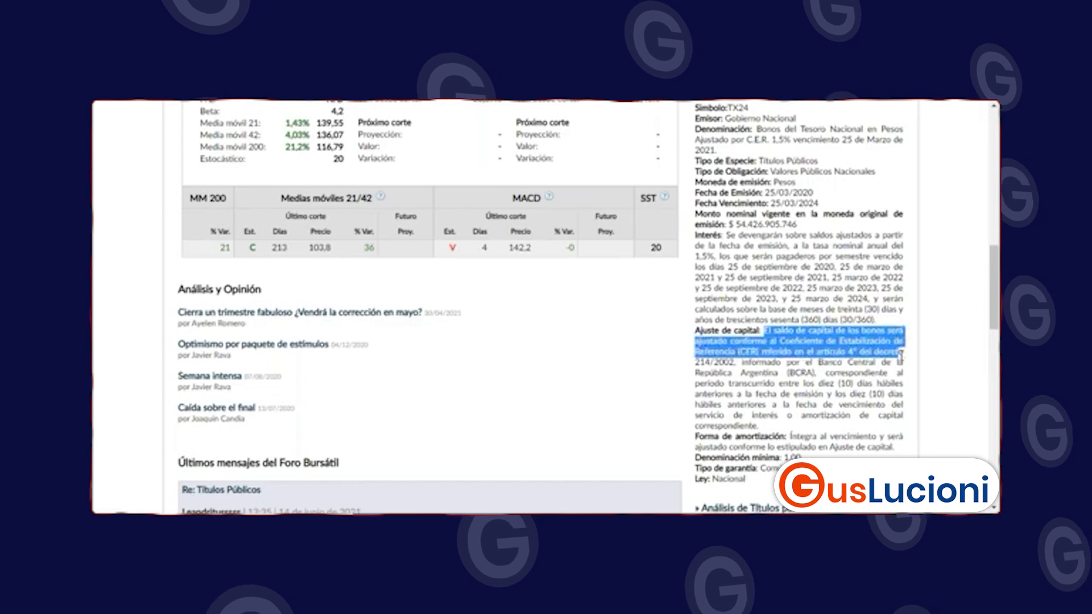
Read the TX24 bond's capital adjustment and amortization terms, highlighting decree 214/2002 and the ten-business-day CER period.
{"action": "left_click", "coordinate": [721, 363]}
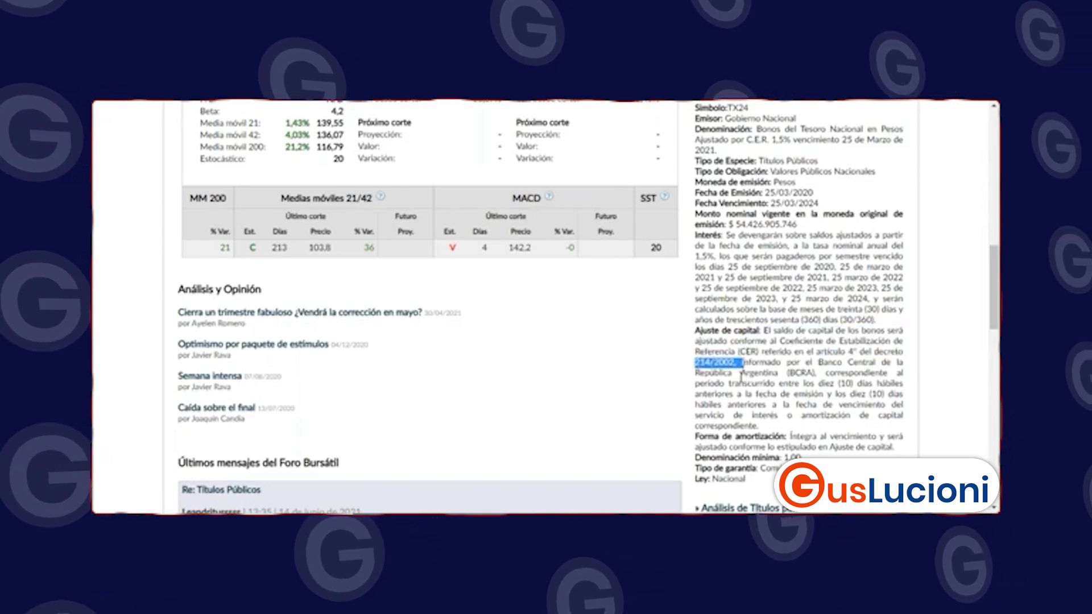
{"action": "left_click", "coordinate": [735, 384]}
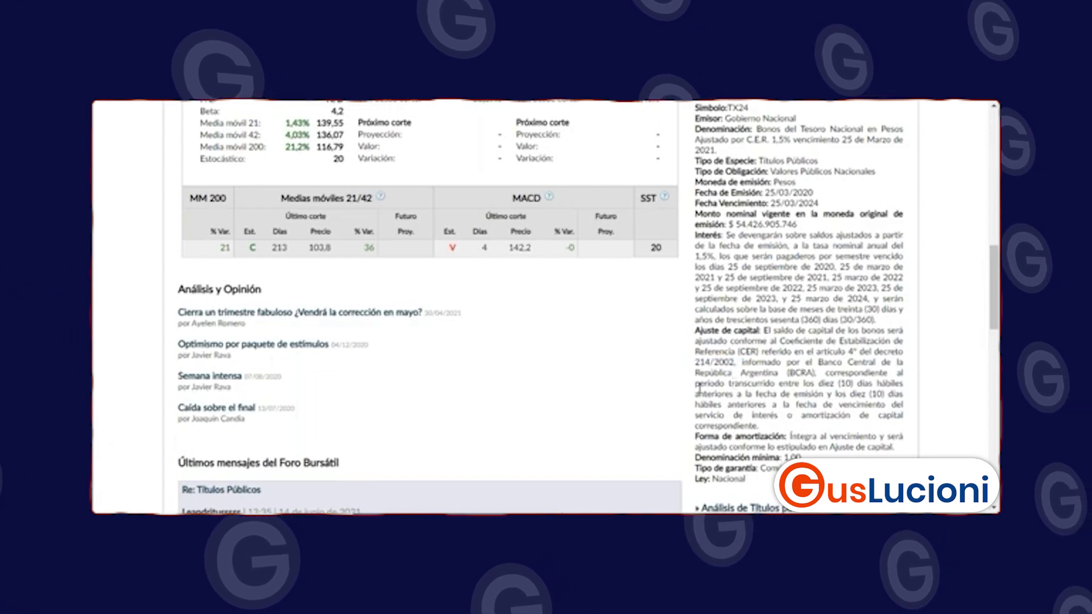
{"action": "left_click_drag", "start_coordinate": [711, 386], "coordinate": [888, 407]}
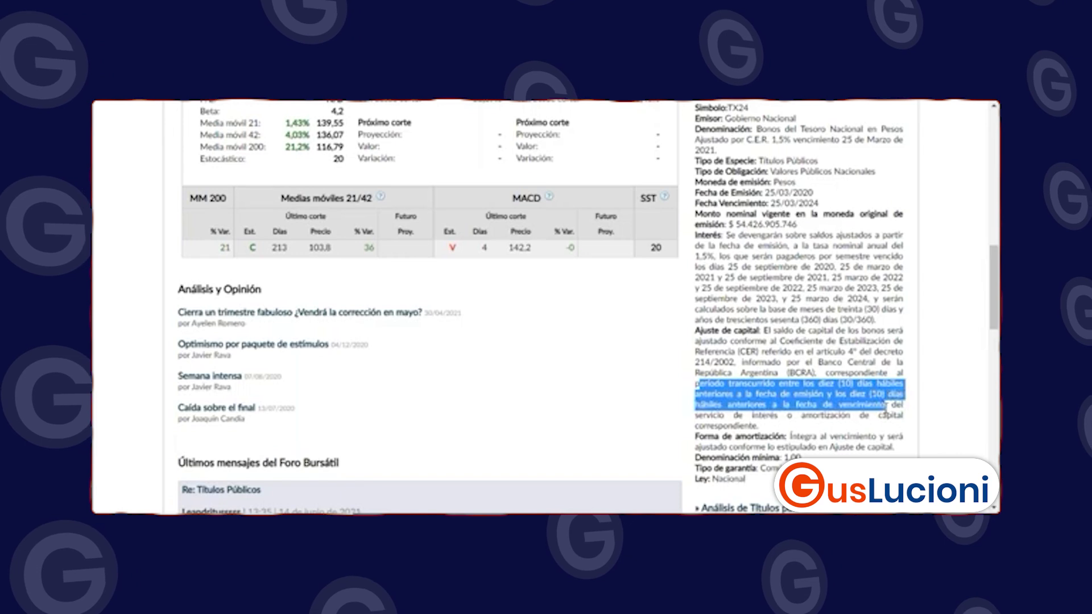
{"action": "left_click", "coordinate": [819, 420]}
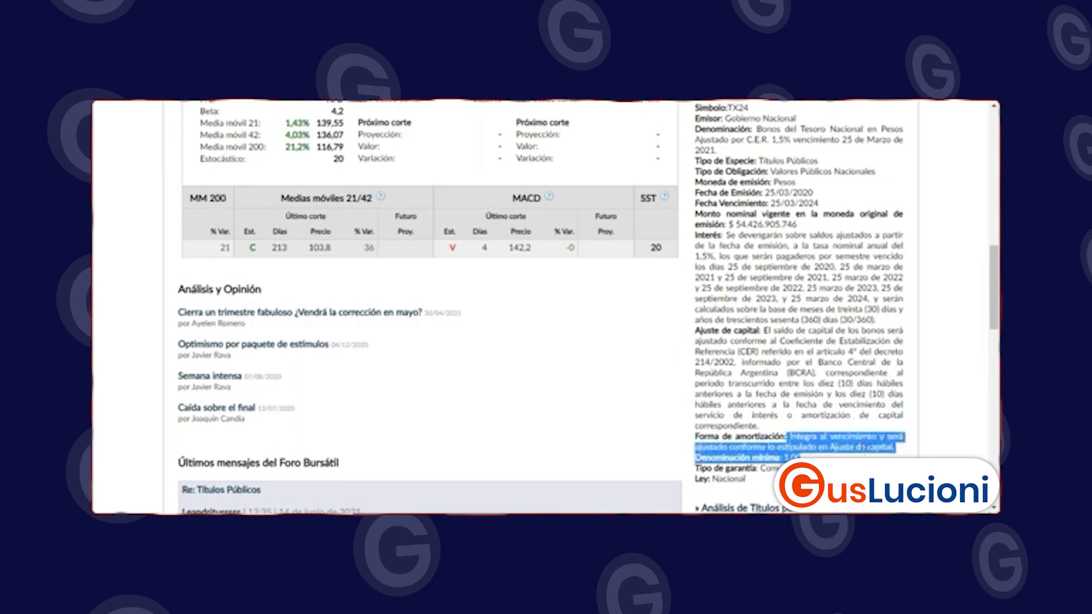
{"action": "left_click", "coordinate": [770, 447]}
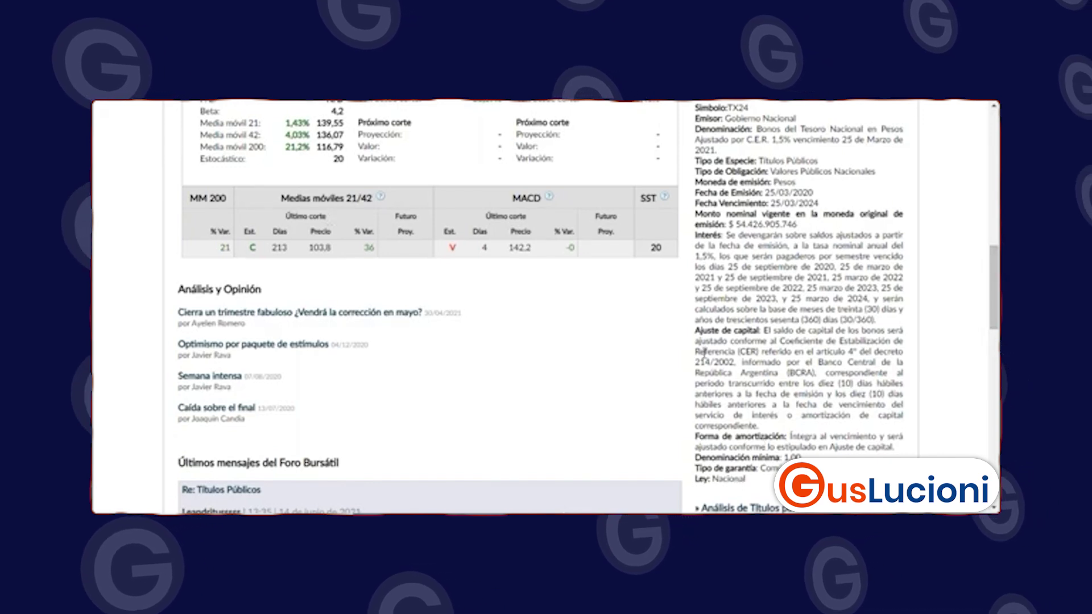
{"action": "scroll", "coordinate": [705, 350], "scroll_direction": "down", "scroll_amount": 1}
{"action": "scroll", "coordinate": [705, 350], "scroll_direction": "down", "scroll_amount": 3}
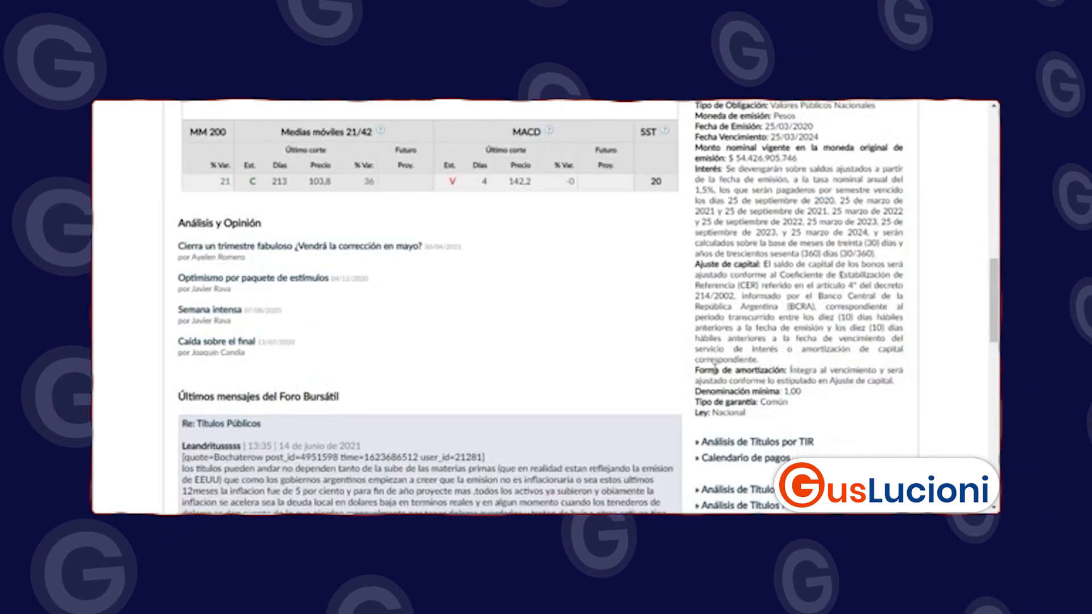
{"action": "scroll", "coordinate": [705, 350], "scroll_direction": "up", "scroll_amount": 8}
Switch to the Excel workbook and look over the bond data on the TX24 sheet.
{"action": "key", "text": "alt+Tab"}
{"action": "scroll", "coordinate": [507, 460], "scroll_direction": "down", "scroll_amount": 6}
{"action": "scroll", "coordinate": [507, 461], "scroll_direction": "up", "scroll_amount": 6}
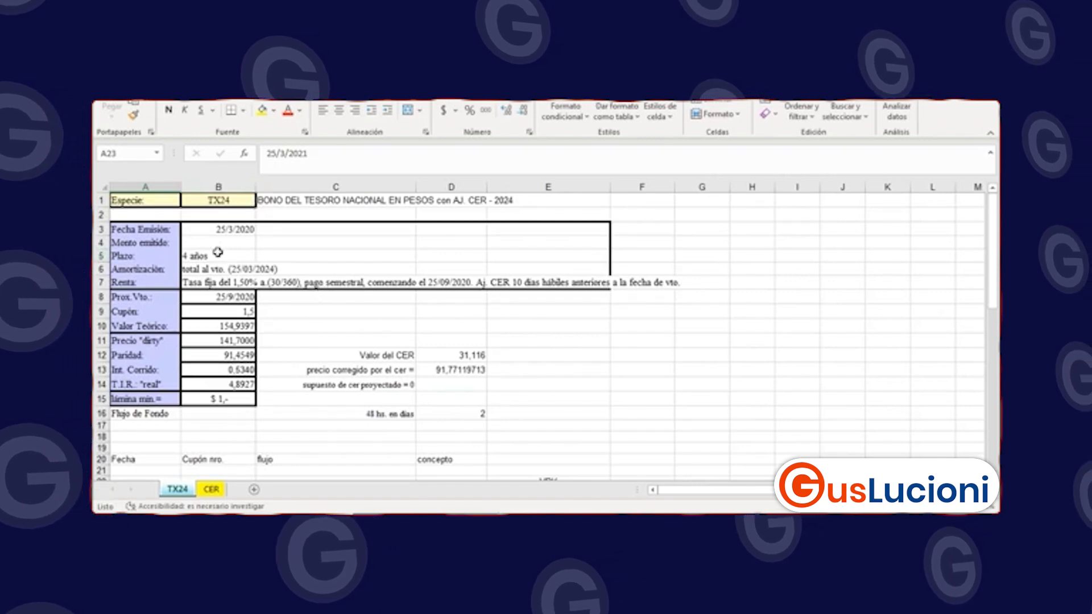
Examine the daily CER values from March to June 2021 on the CER sheet.
{"action": "left_click", "coordinate": [217, 493]}
{"action": "scroll", "coordinate": [254, 383], "scroll_direction": "up", "scroll_amount": 7}
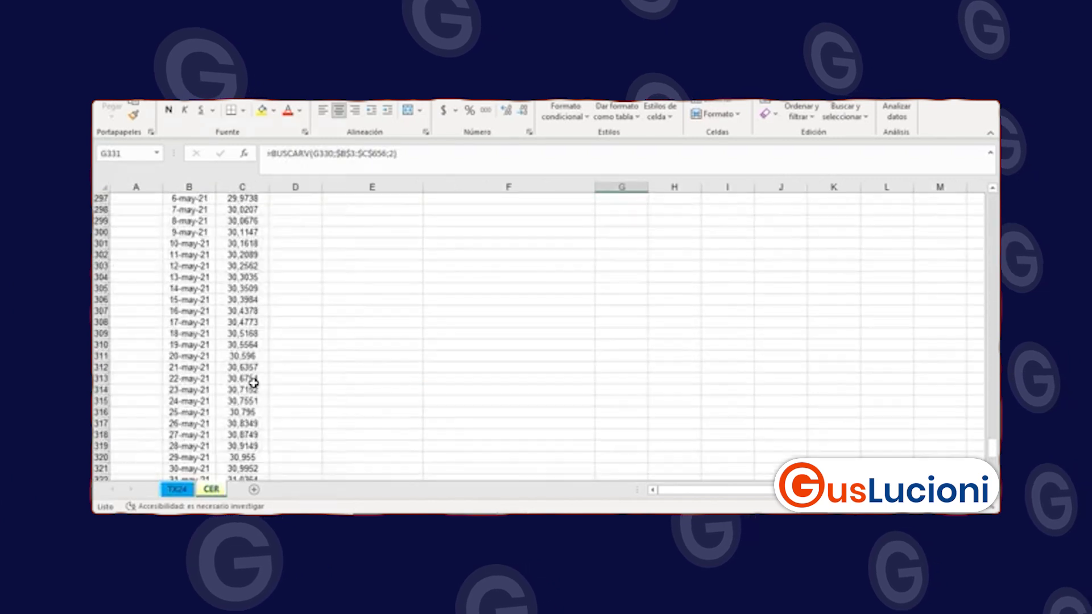
{"action": "scroll", "coordinate": [261, 295], "scroll_direction": "up", "scroll_amount": 11}
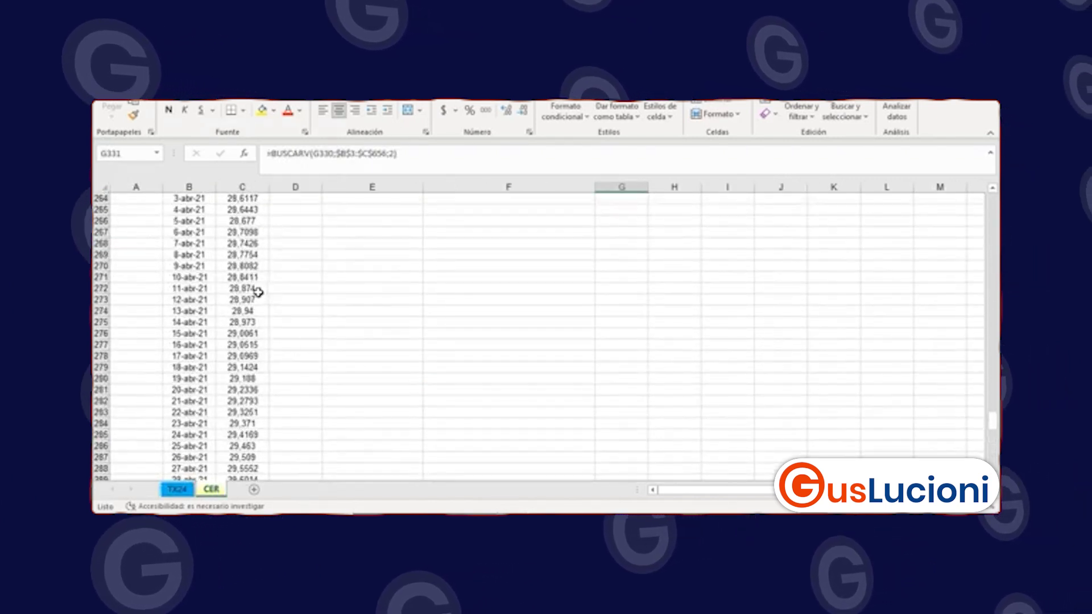
{"action": "scroll", "coordinate": [257, 291], "scroll_direction": "up", "scroll_amount": 3}
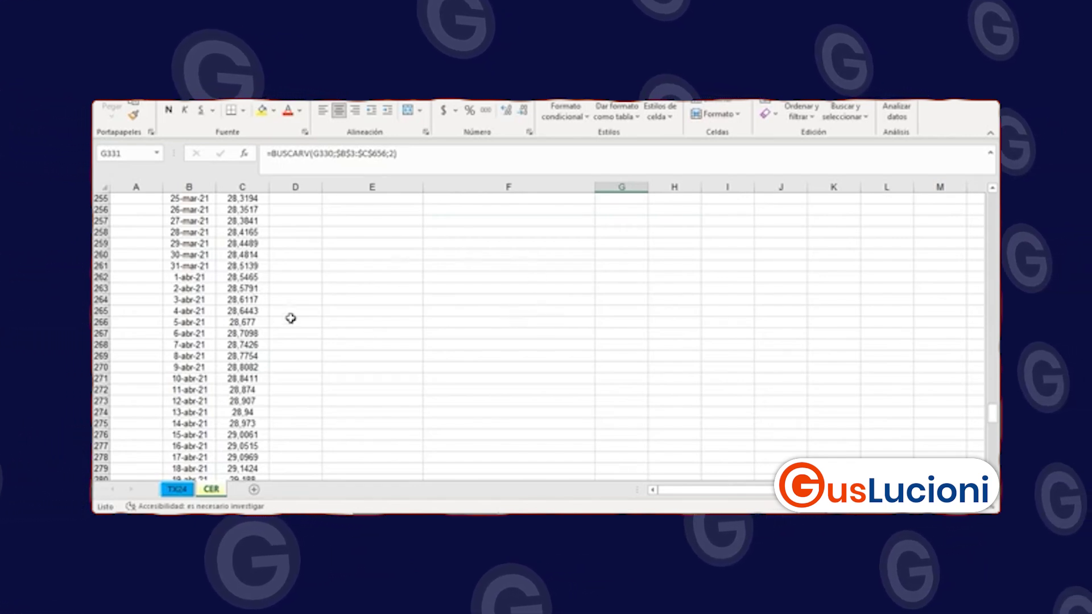
{"action": "scroll", "coordinate": [215, 296], "scroll_direction": "up", "scroll_amount": 2}
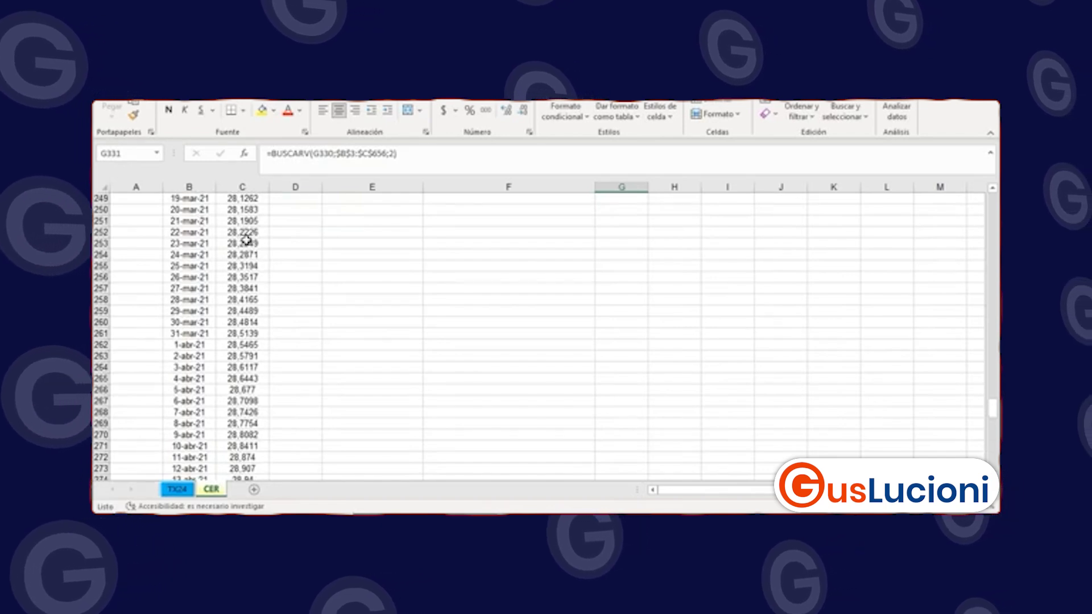
{"action": "scroll", "coordinate": [250, 250], "scroll_direction": "up", "scroll_amount": 2}
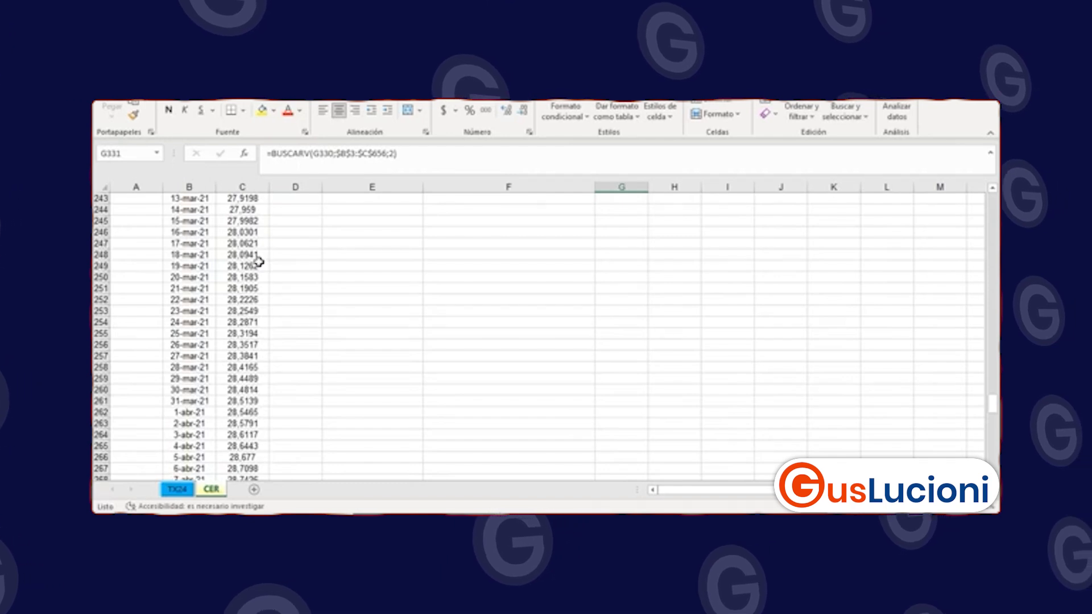
{"action": "scroll", "coordinate": [257, 265], "scroll_direction": "up", "scroll_amount": 1}
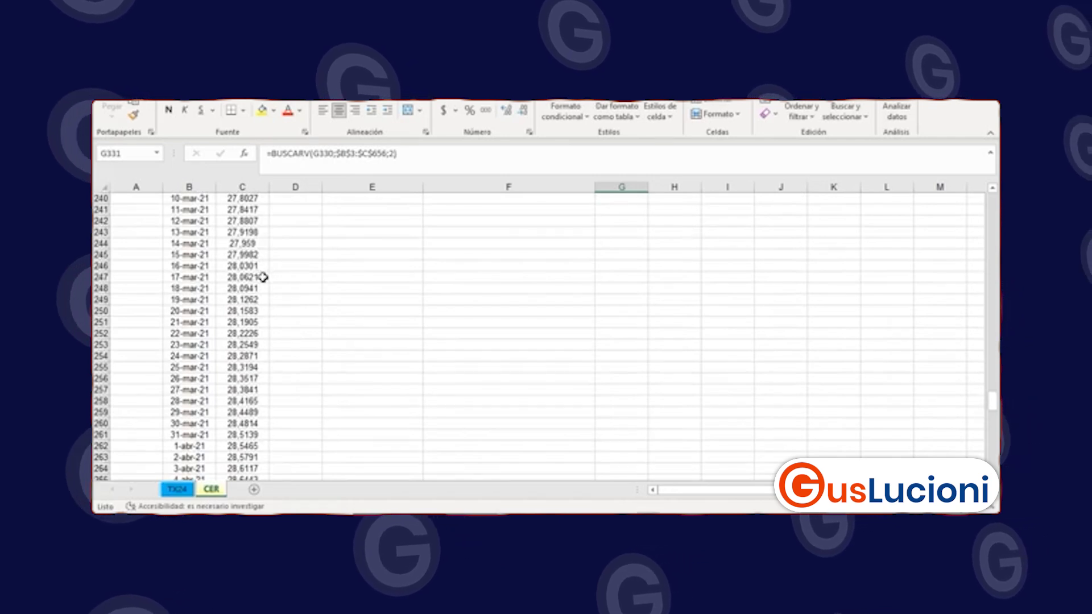
{"action": "scroll", "coordinate": [227, 379], "scroll_direction": "down", "scroll_amount": 11}
{"action": "scroll", "coordinate": [227, 380], "scroll_direction": "down", "scroll_amount": 5}
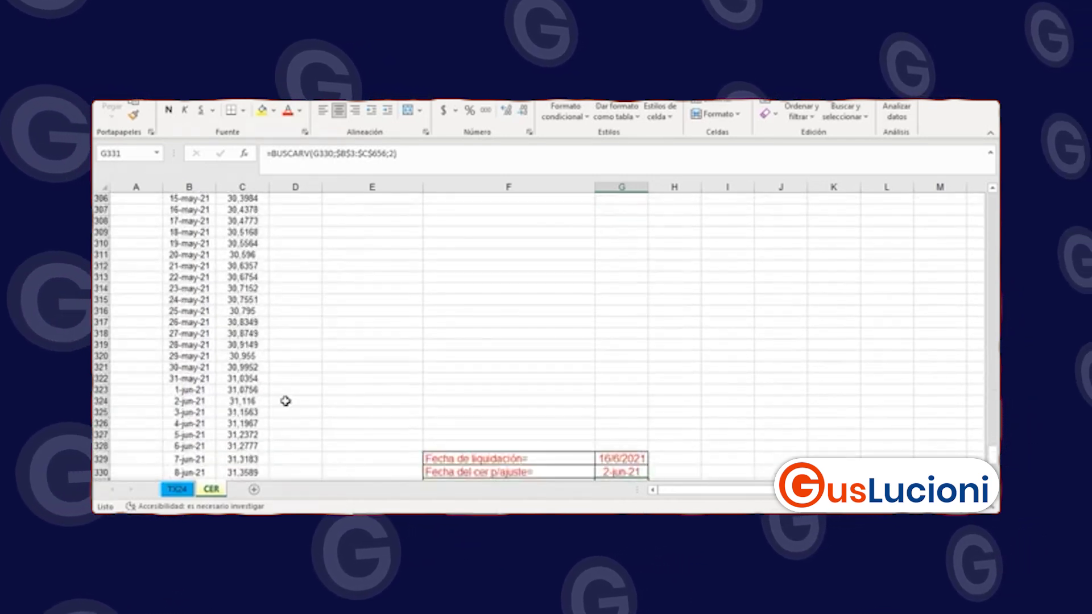
Return to the TX24 sheet and inspect the "dirty" price in cell B11.
{"action": "left_click", "coordinate": [177, 489]}
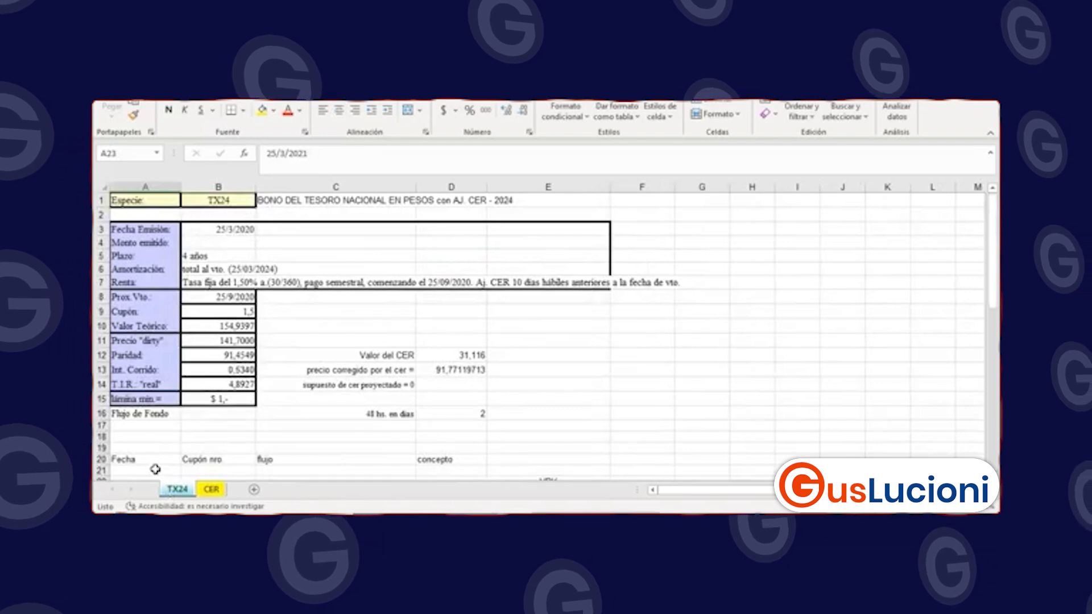
{"action": "left_click", "coordinate": [243, 342]}
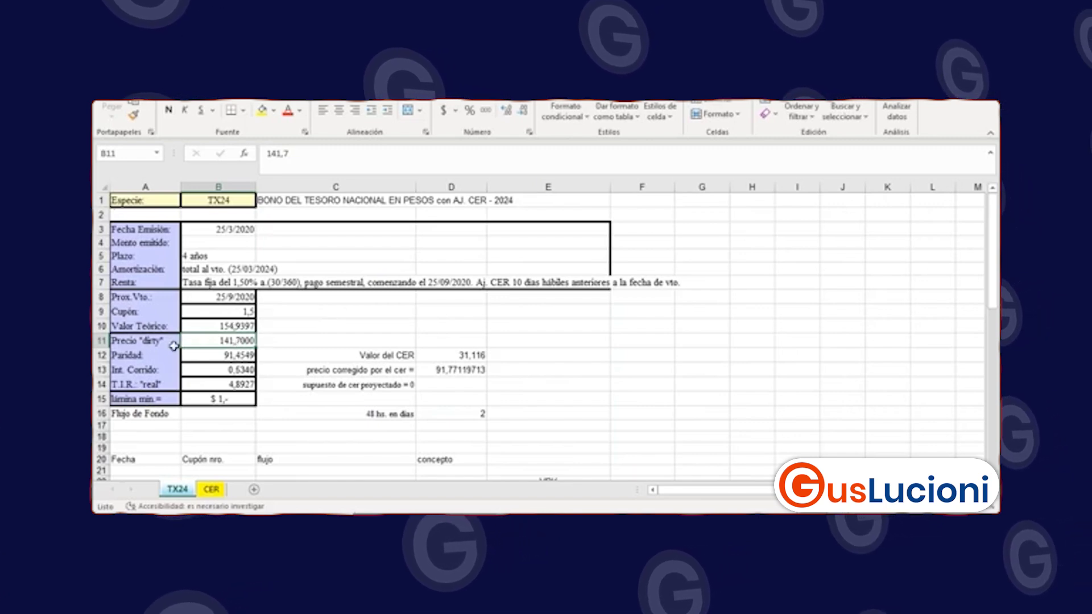
{"action": "left_click", "coordinate": [215, 345]}
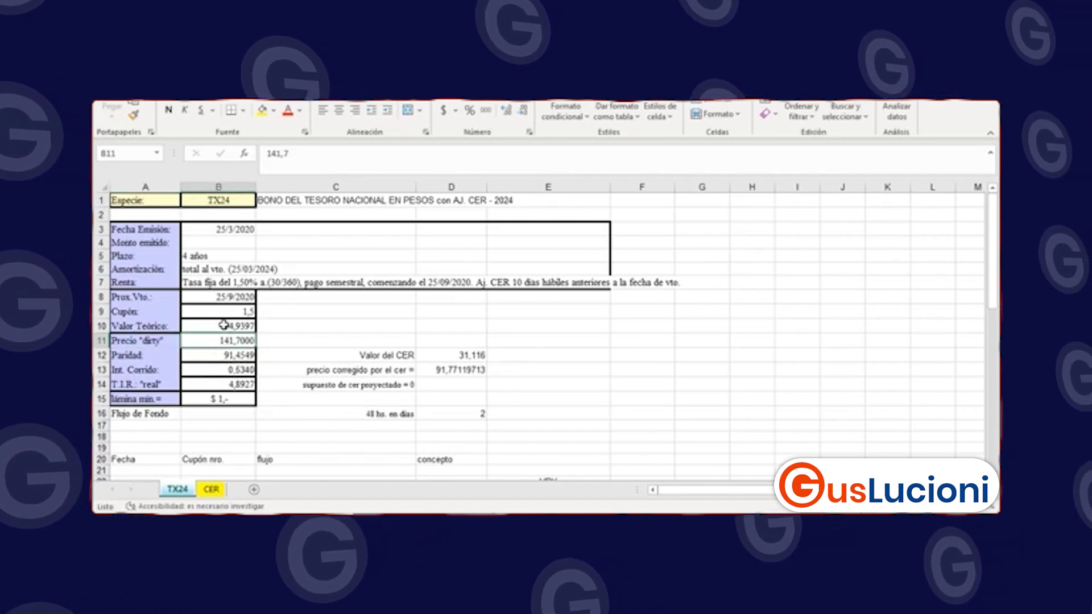
On the CER sheet, inspect the formulas for the settlement date in G329 and the CER adjustment date in G330.
{"action": "left_click", "coordinate": [212, 490]}
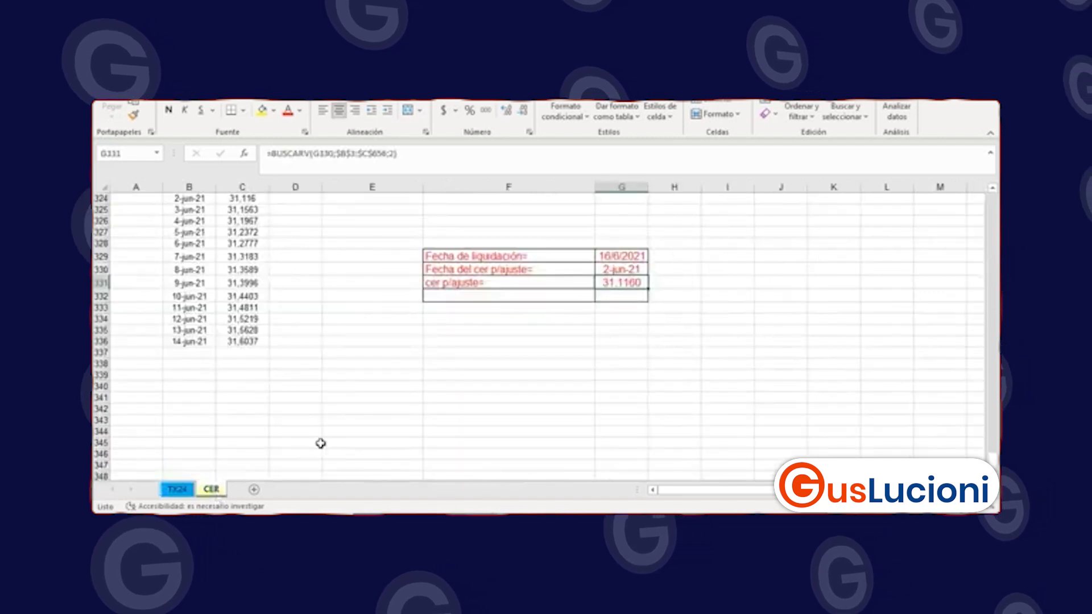
{"action": "scroll", "coordinate": [321, 443], "scroll_direction": "up", "scroll_amount": 2}
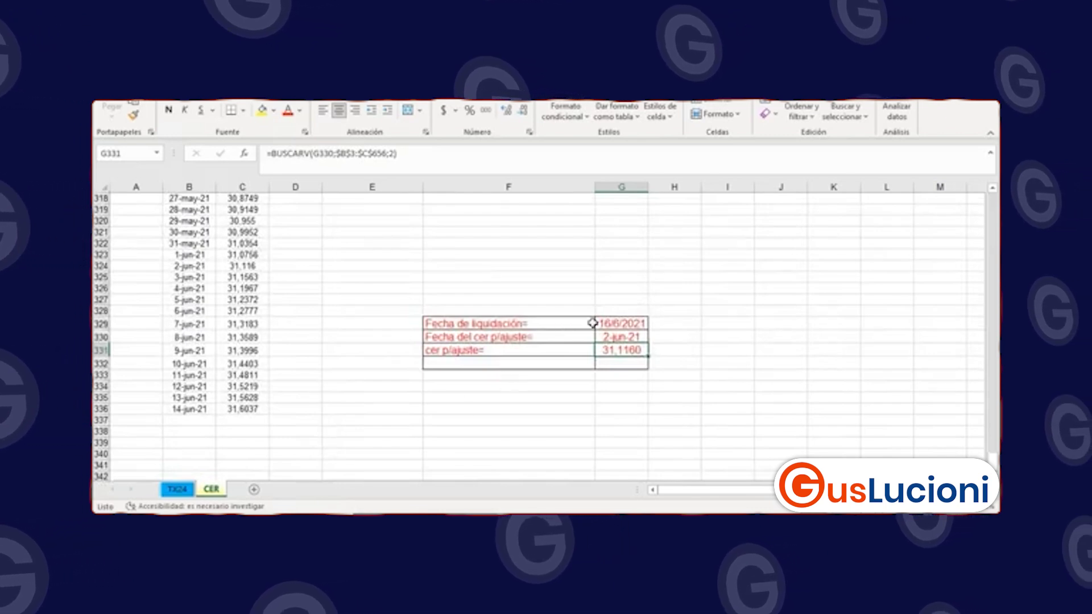
{"action": "left_click", "coordinate": [617, 324]}
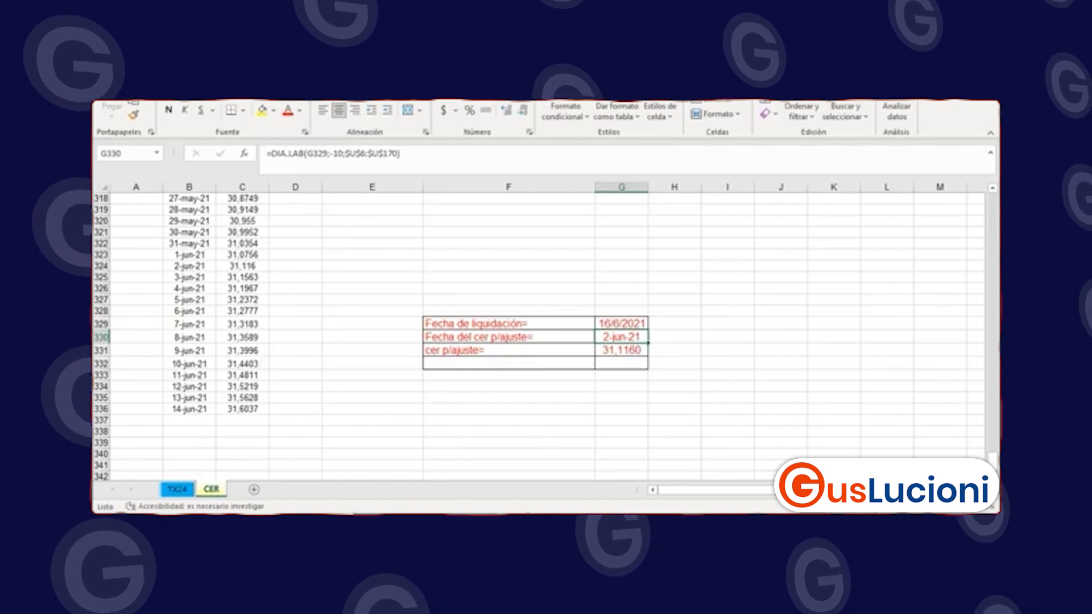
{"action": "left_click", "coordinate": [600, 323]}
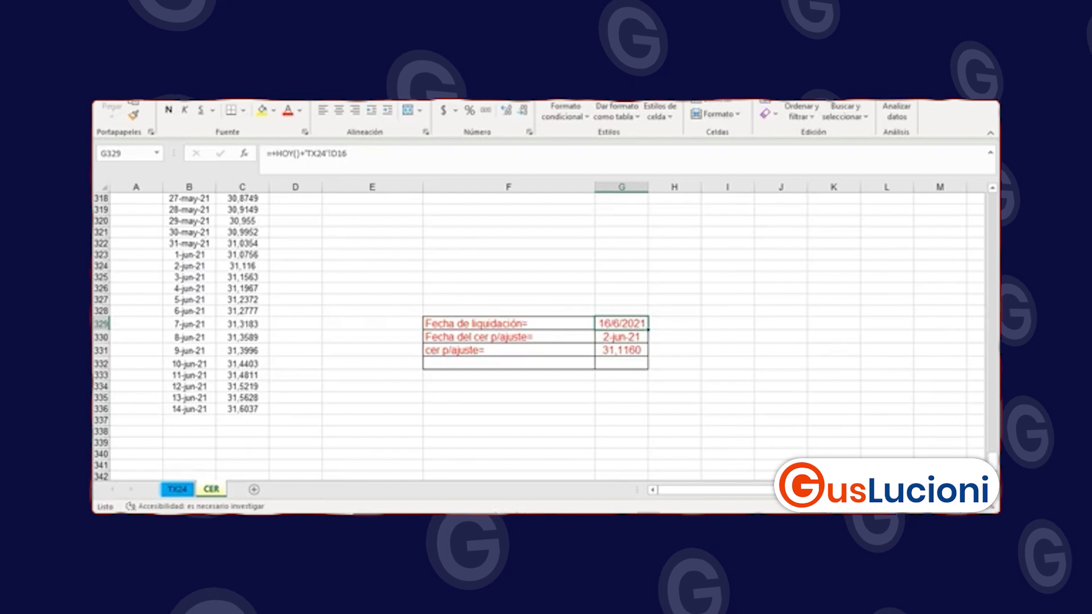
Review the list of holiday dates in column U of the CER sheet, down to its last entry.
{"action": "scroll", "coordinate": [864, 447], "scroll_direction": "right", "scroll_amount": 3}
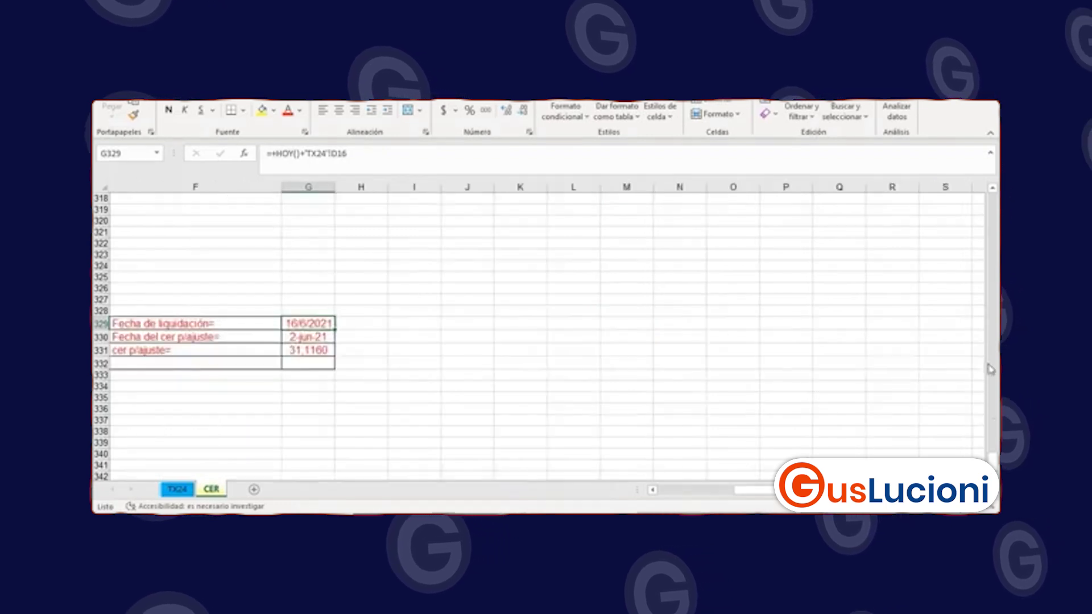
{"action": "scroll", "coordinate": [945, 438], "scroll_direction": "up", "scroll_amount": 20}
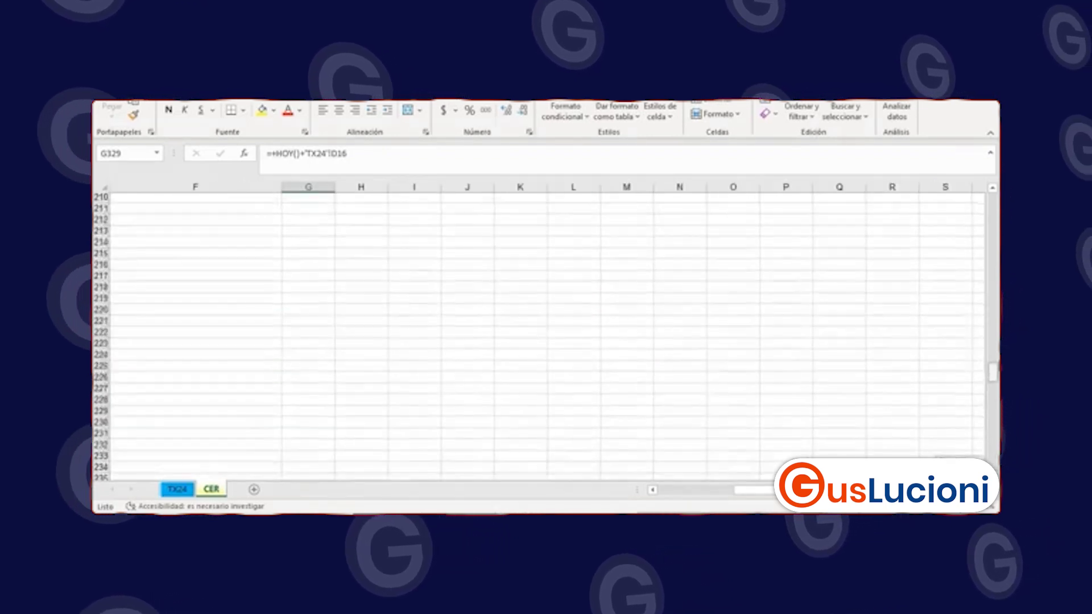
{"action": "scroll", "coordinate": [922, 407], "scroll_direction": "right", "scroll_amount": 1}
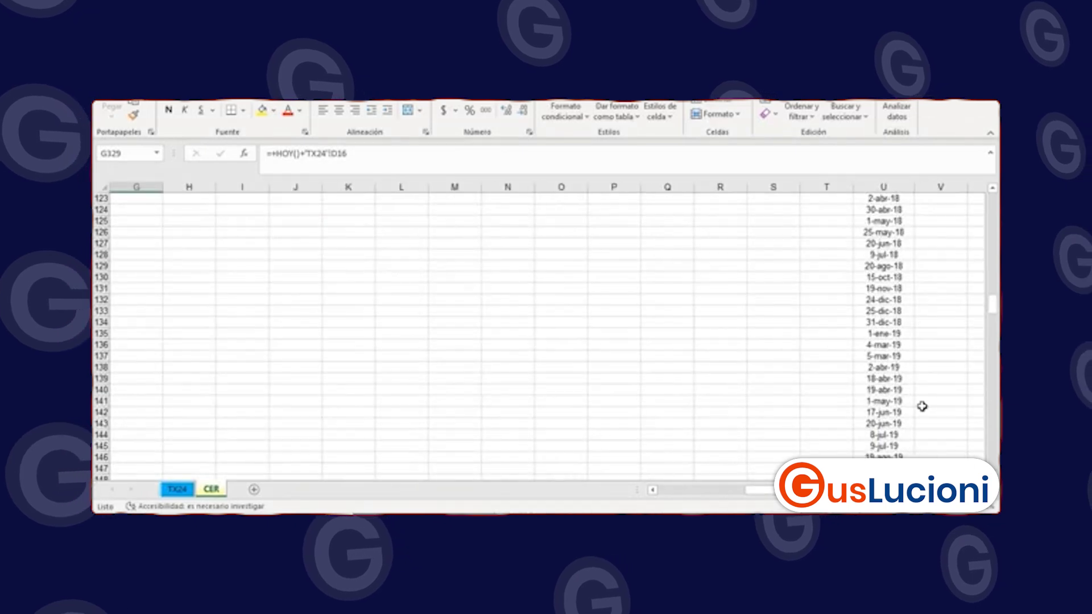
{"action": "left_click_drag", "start_coordinate": [988, 310], "coordinate": [994, 343]}
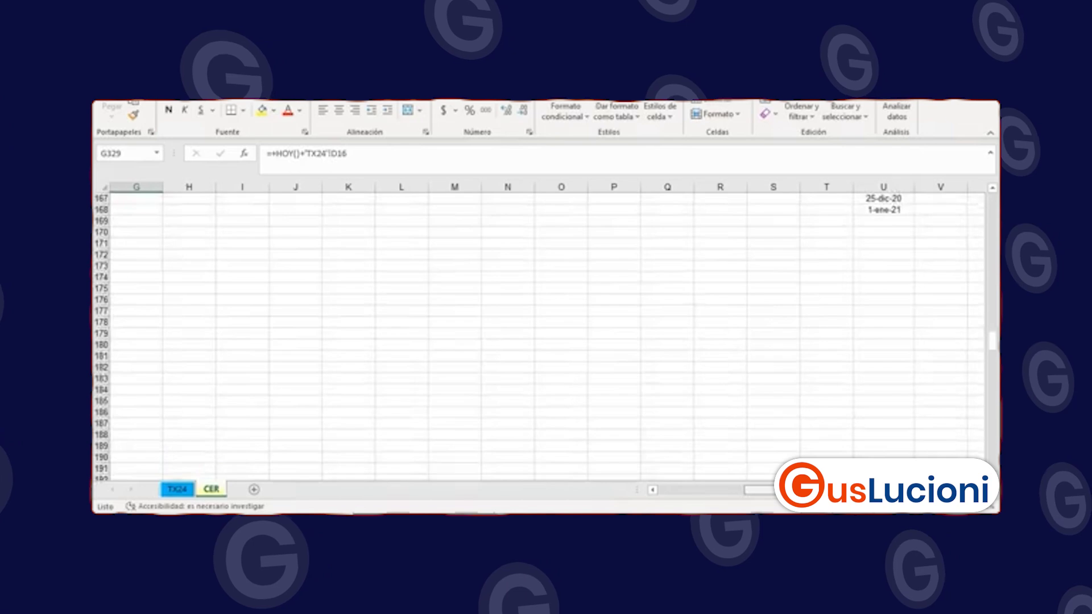
{"action": "scroll", "coordinate": [546, 336], "scroll_direction": "left", "scroll_amount": 3}
{"action": "scroll", "coordinate": [503, 426], "scroll_direction": "left", "scroll_amount": 3}
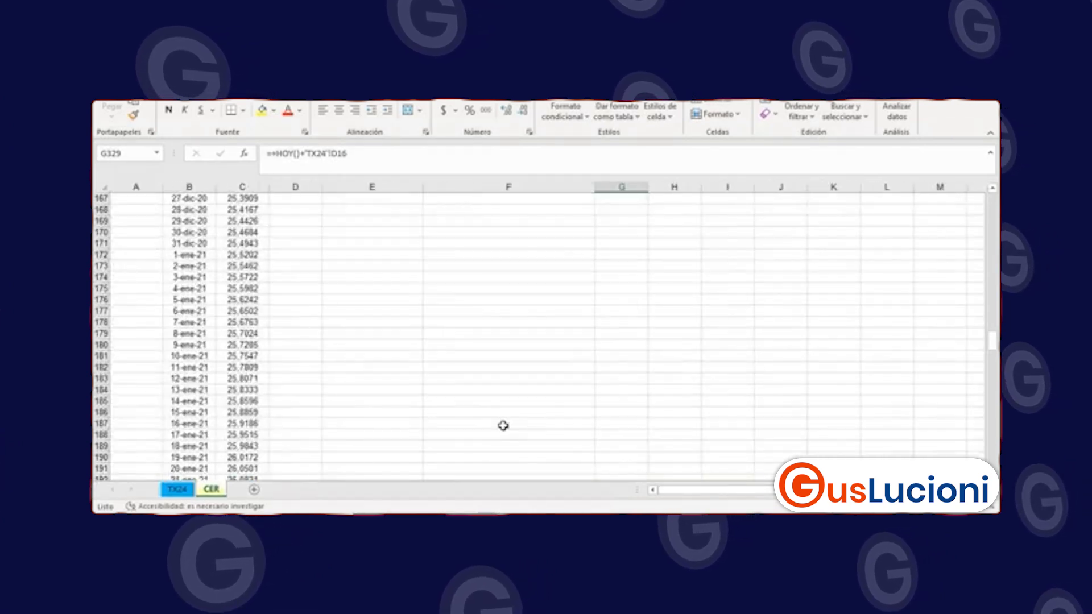
Follow the daily CER values down to June 2021 and inspect the adjustment CER lookup formula in G331.
{"action": "scroll", "coordinate": [296, 393], "scroll_direction": "down", "scroll_amount": 3}
{"action": "scroll", "coordinate": [265, 442], "scroll_direction": "down", "scroll_amount": 17}
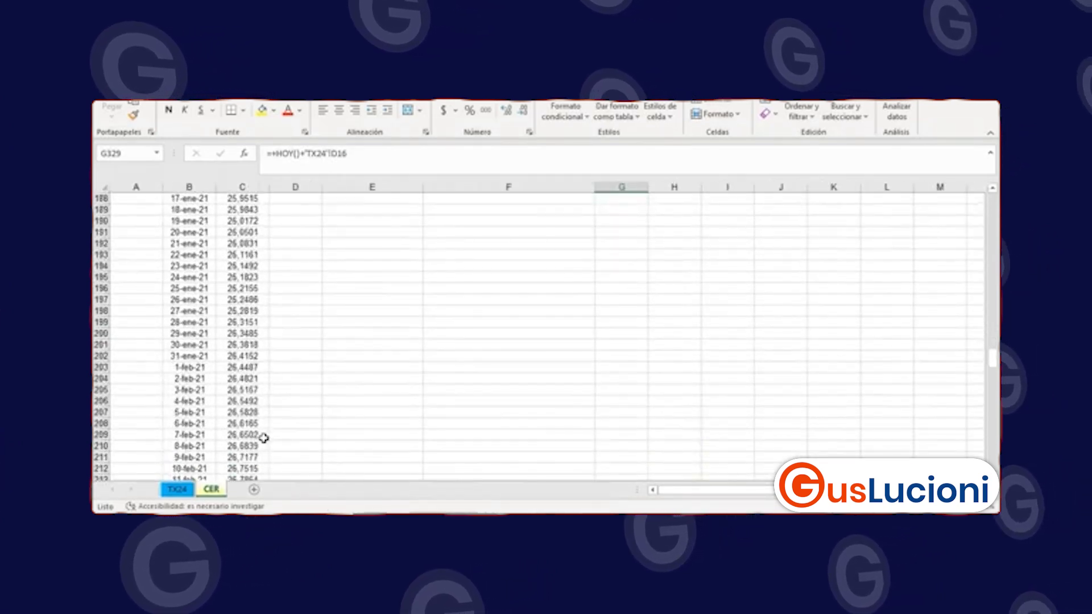
{"action": "scroll", "coordinate": [263, 446], "scroll_direction": "down", "scroll_amount": 4}
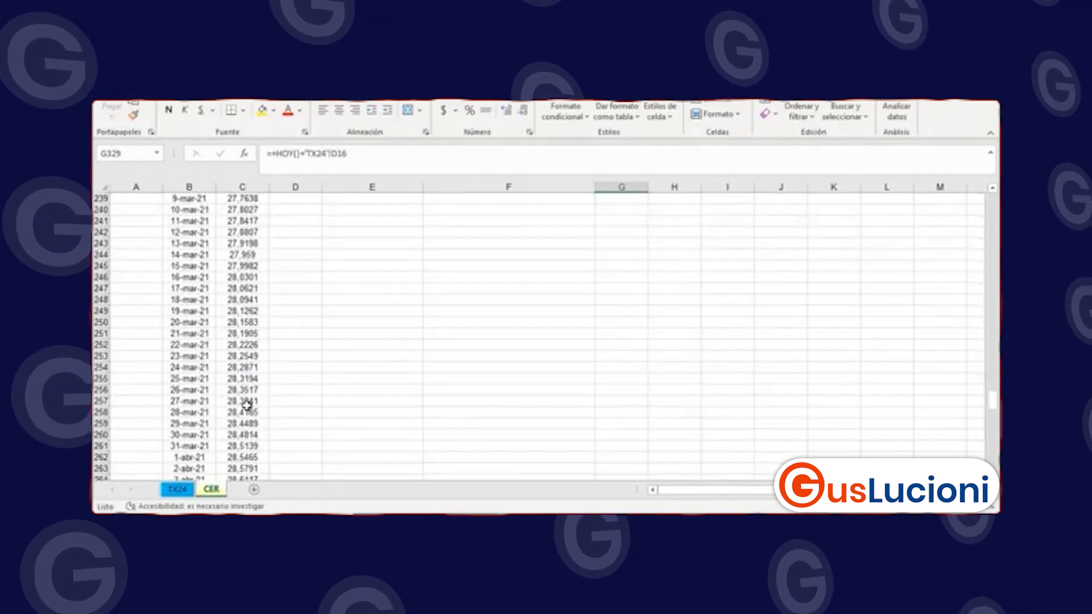
{"action": "scroll", "coordinate": [254, 420], "scroll_direction": "down", "scroll_amount": 1}
{"action": "scroll", "coordinate": [253, 420], "scroll_direction": "down", "scroll_amount": 12}
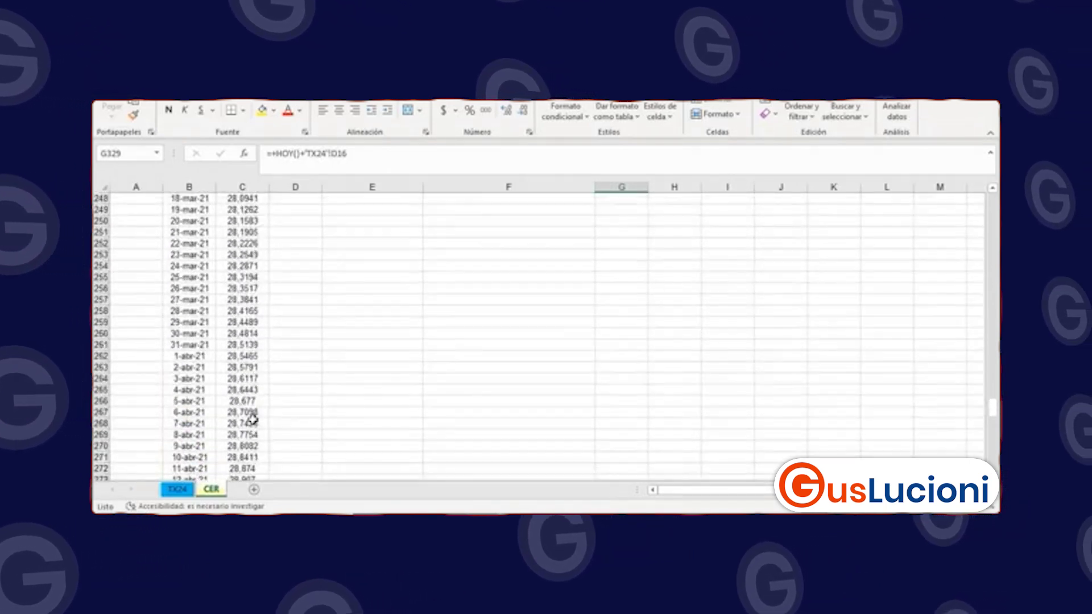
{"action": "scroll", "coordinate": [253, 420], "scroll_direction": "down", "scroll_amount": 2}
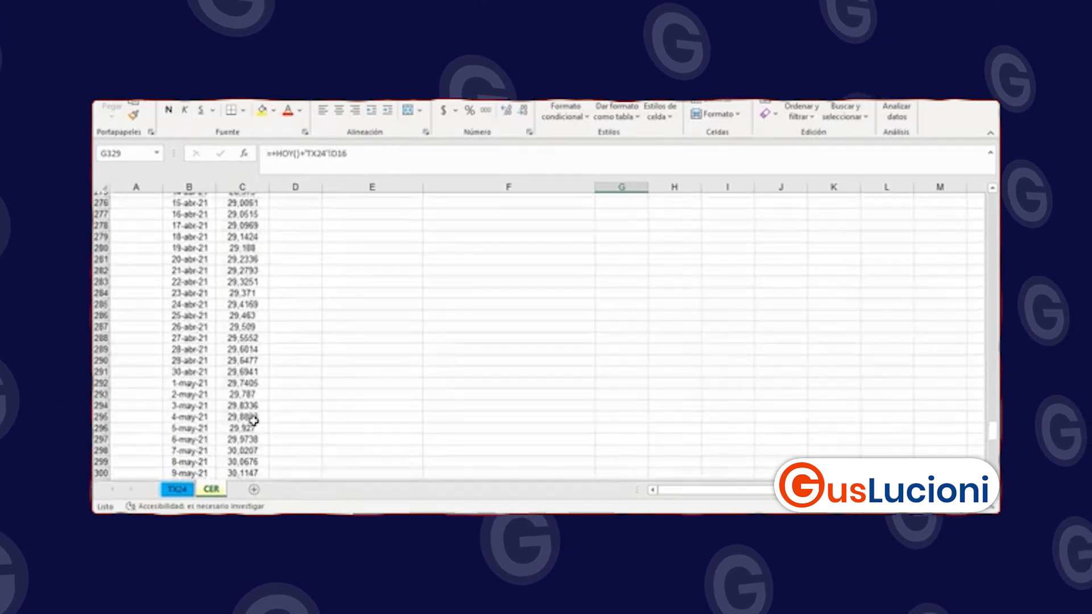
{"action": "scroll", "coordinate": [253, 421], "scroll_direction": "down", "scroll_amount": 7}
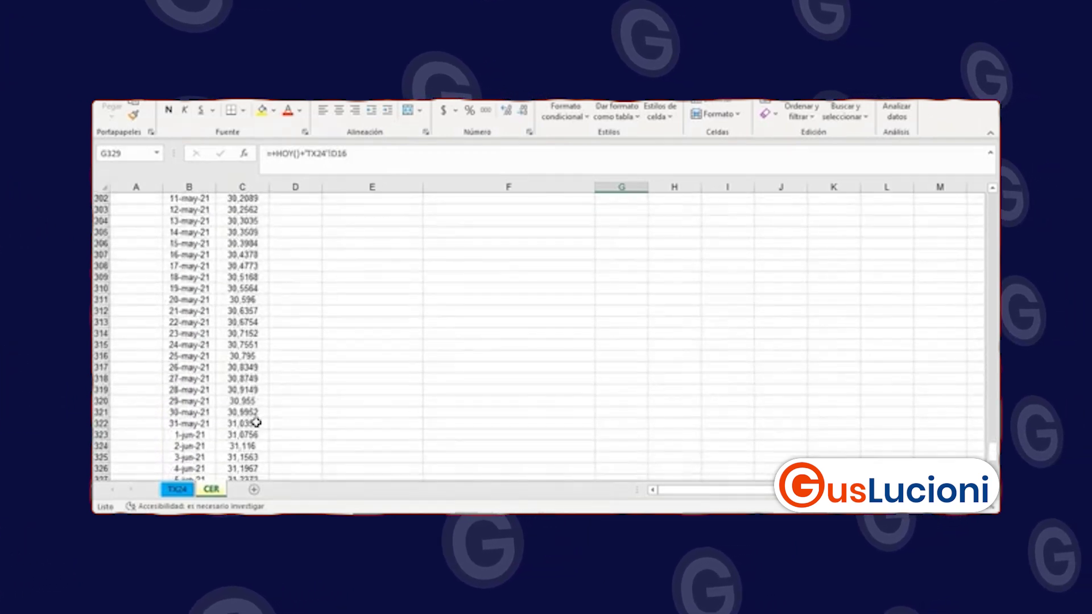
{"action": "scroll", "coordinate": [256, 422], "scroll_direction": "down", "scroll_amount": 4}
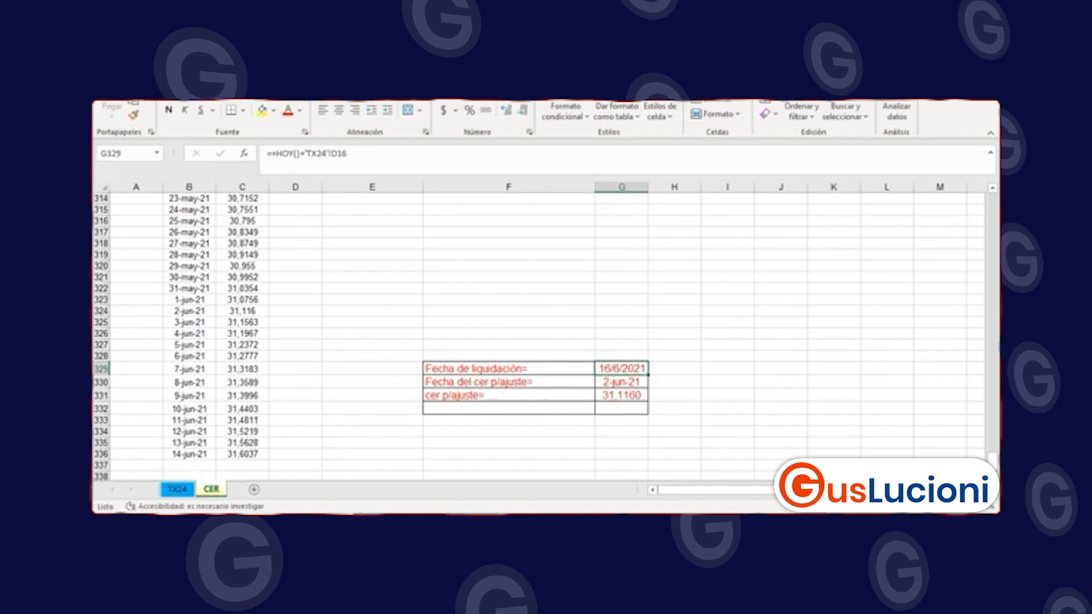
{"action": "left_click", "coordinate": [633, 383]}
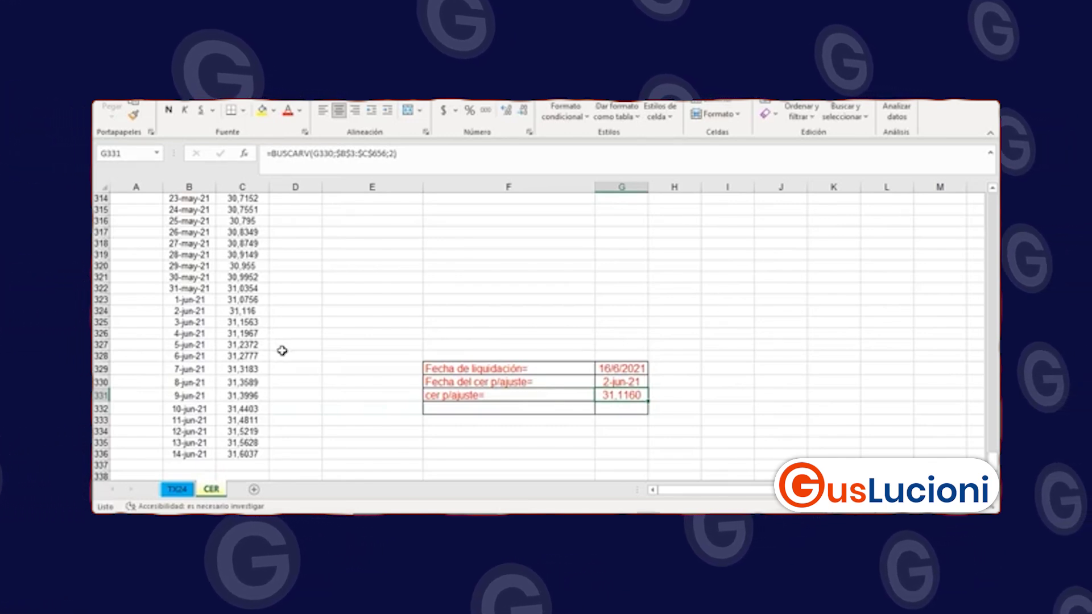
On the TX24 sheet, inspect the CER value's link in D12 and view the bond's cash flow table.
{"action": "left_click", "coordinate": [177, 489]}
{"action": "left_click", "coordinate": [462, 355]}
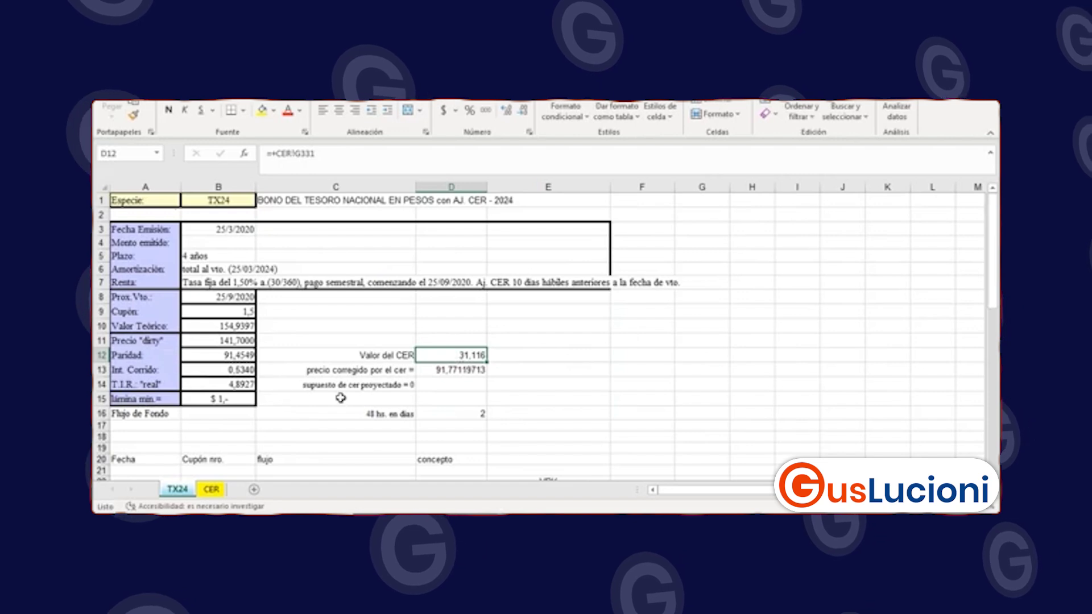
{"action": "scroll", "coordinate": [340, 397], "scroll_direction": "down", "scroll_amount": 3}
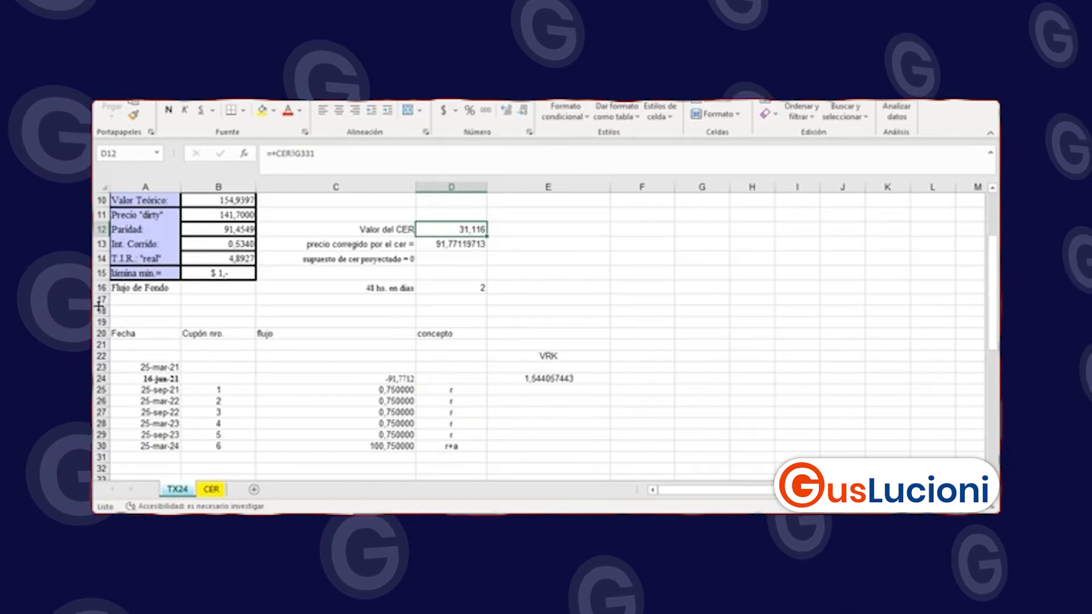
Inspect the CER-corrected price formula in D13 and review the TX24 bond's issue terms at the top of the sheet.
{"action": "left_click", "coordinate": [463, 244]}
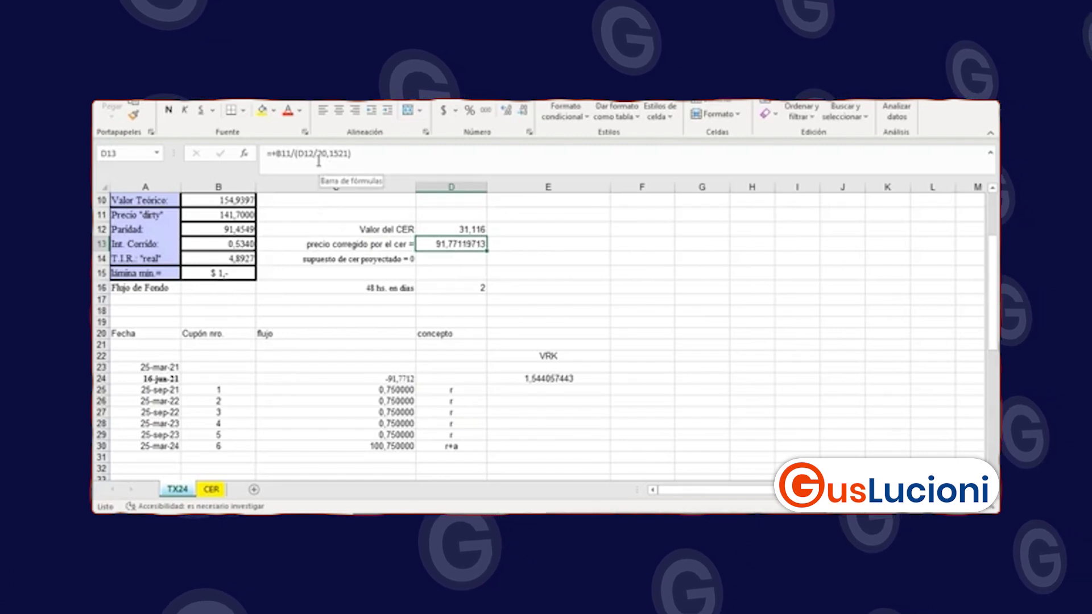
{"action": "scroll", "coordinate": [480, 283], "scroll_direction": "up", "scroll_amount": 3}
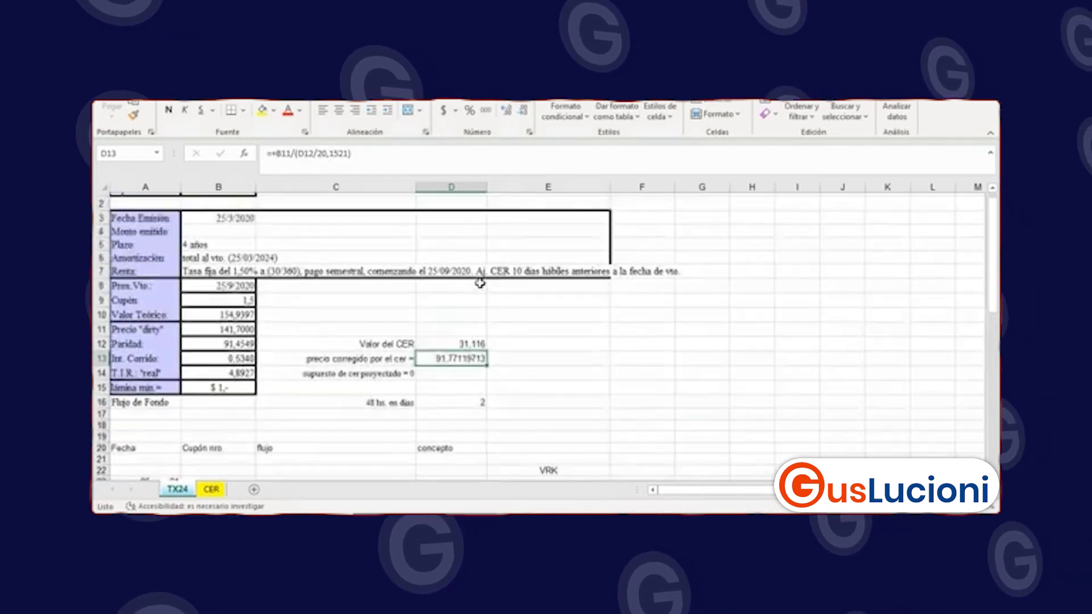
{"action": "scroll", "coordinate": [480, 282], "scroll_direction": "up", "scroll_amount": 1}
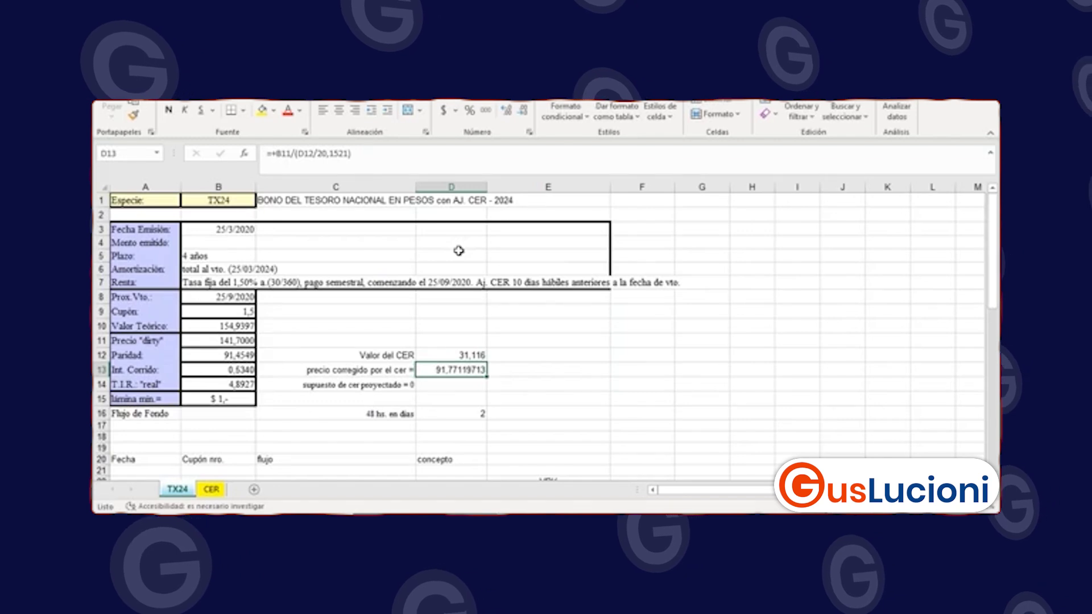
{"action": "scroll", "coordinate": [459, 251], "scroll_direction": "down", "scroll_amount": 1}
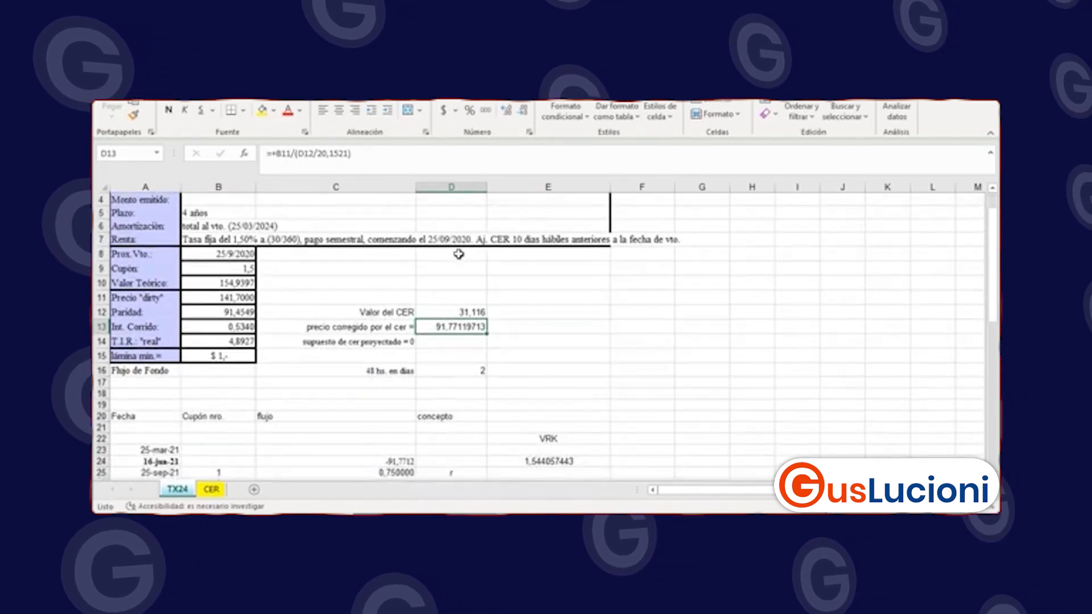
{"action": "scroll", "coordinate": [458, 254], "scroll_direction": "up", "scroll_amount": 1}
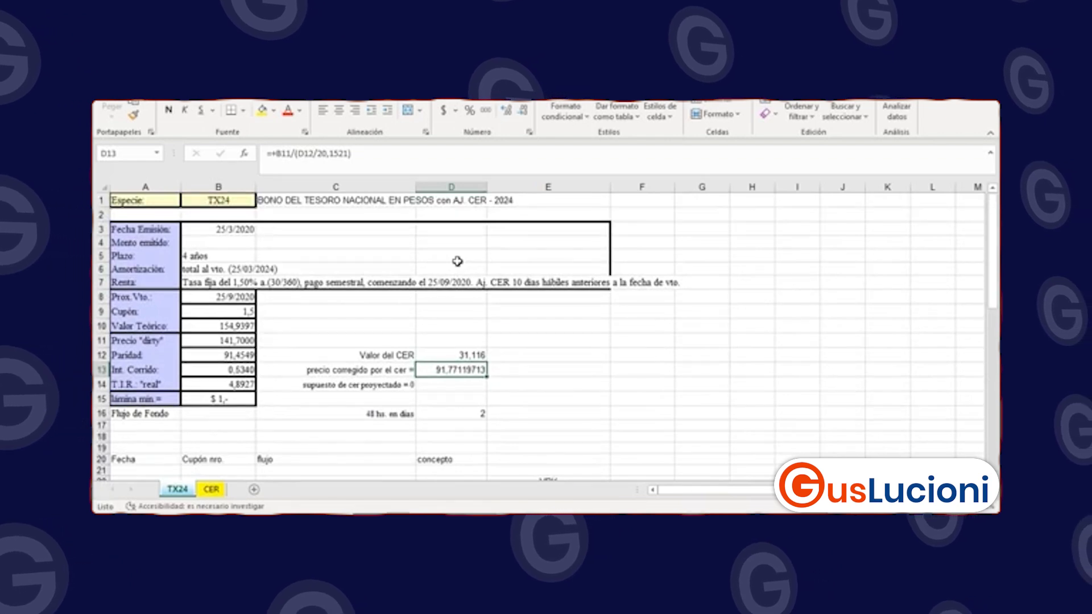
Switch to the TX24 profile web page and highlight the issue-date wording in the bond's interest terms.
{"action": "scroll", "coordinate": [457, 261], "scroll_direction": "down", "scroll_amount": 1}
{"action": "scroll", "coordinate": [458, 261], "scroll_direction": "down", "scroll_amount": 1}
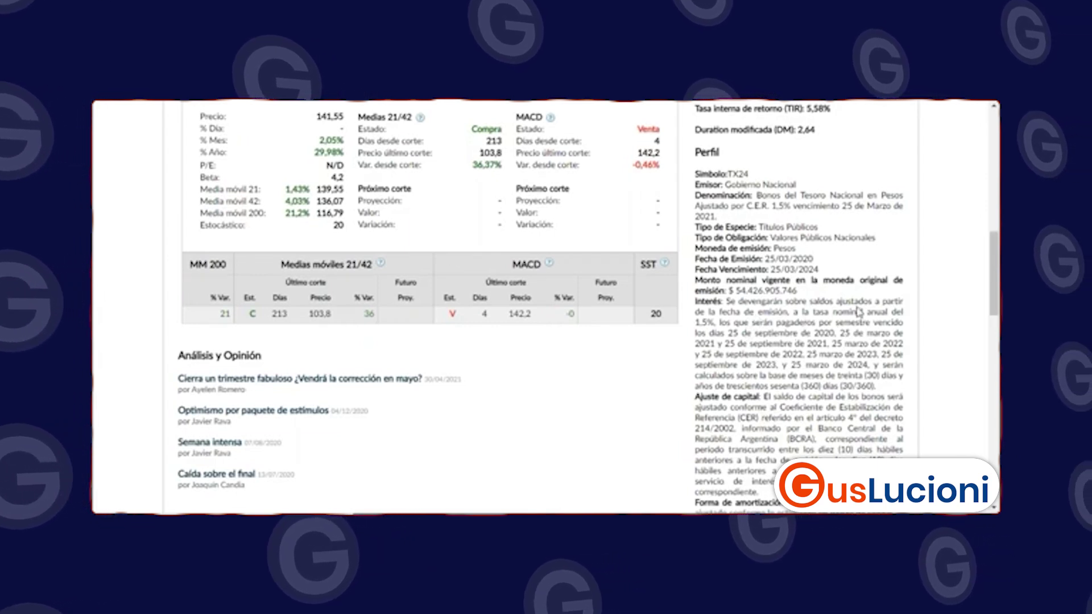
{"action": "left_click_drag", "start_coordinate": [740, 313], "coordinate": [788, 320]}
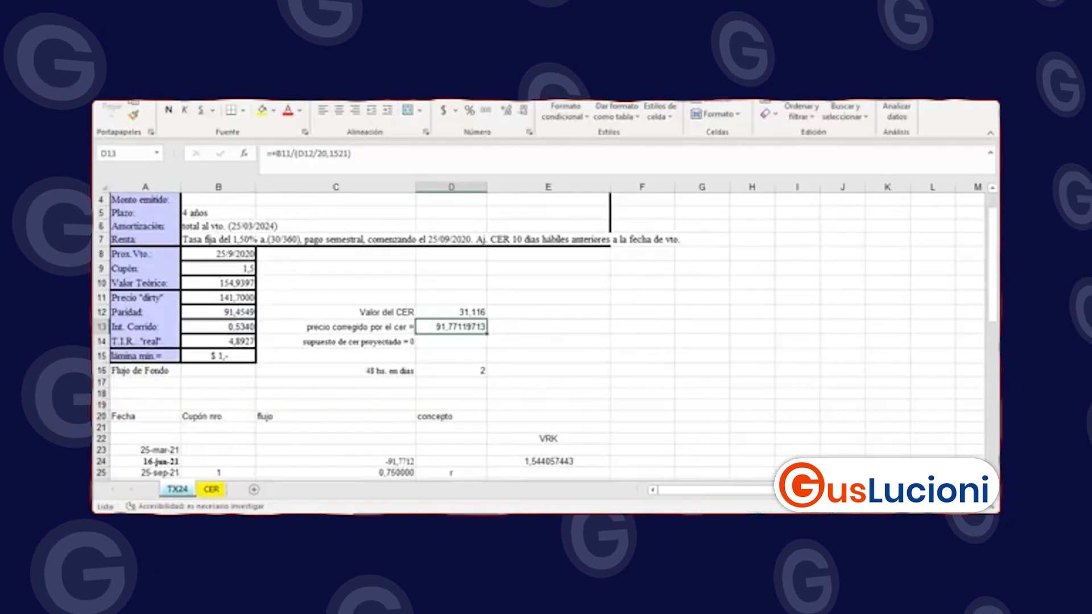
Back in the workbook, check where the daily CER series starts on the CER sheet and return to the TX24 sheet.
{"action": "left_click", "coordinate": [212, 489]}
{"action": "scroll", "coordinate": [275, 351], "scroll_direction": "up", "scroll_amount": 20}
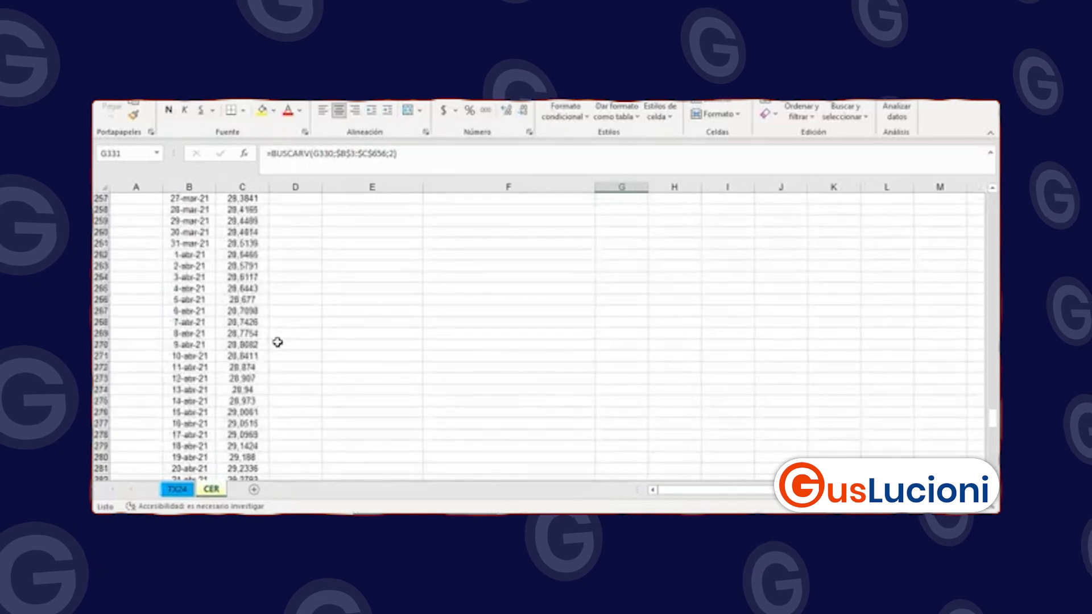
{"action": "left_click_drag", "start_coordinate": [992, 391], "coordinate": [992, 202]}
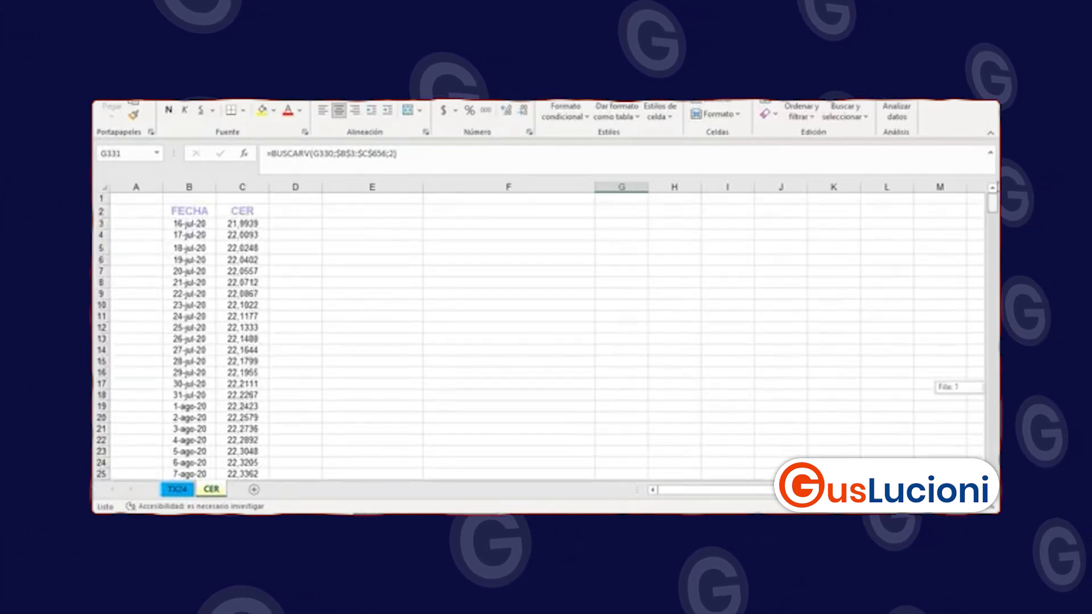
{"action": "left_click", "coordinate": [177, 489]}
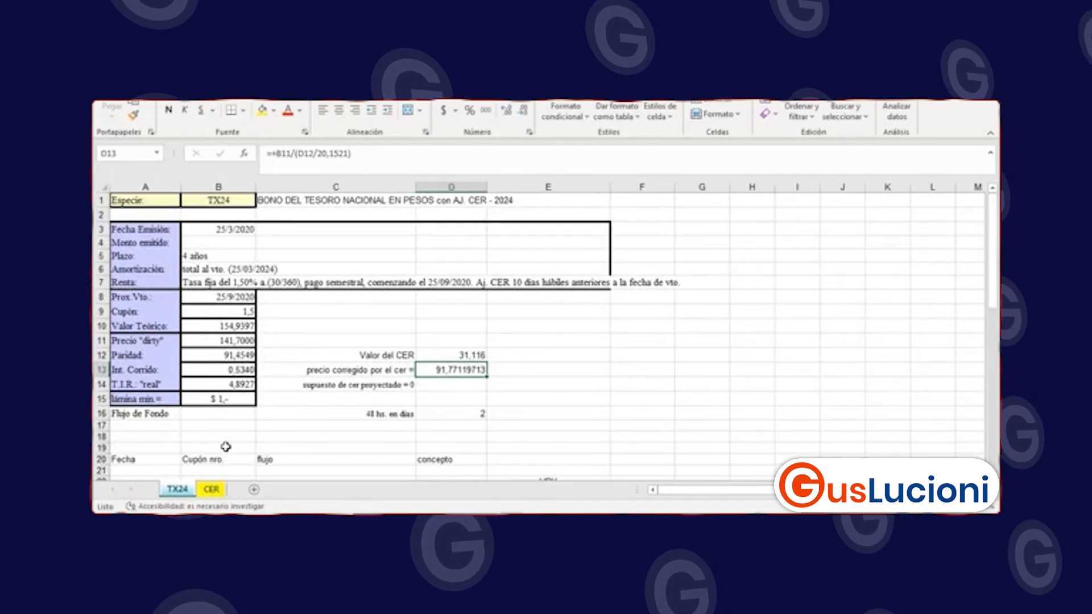
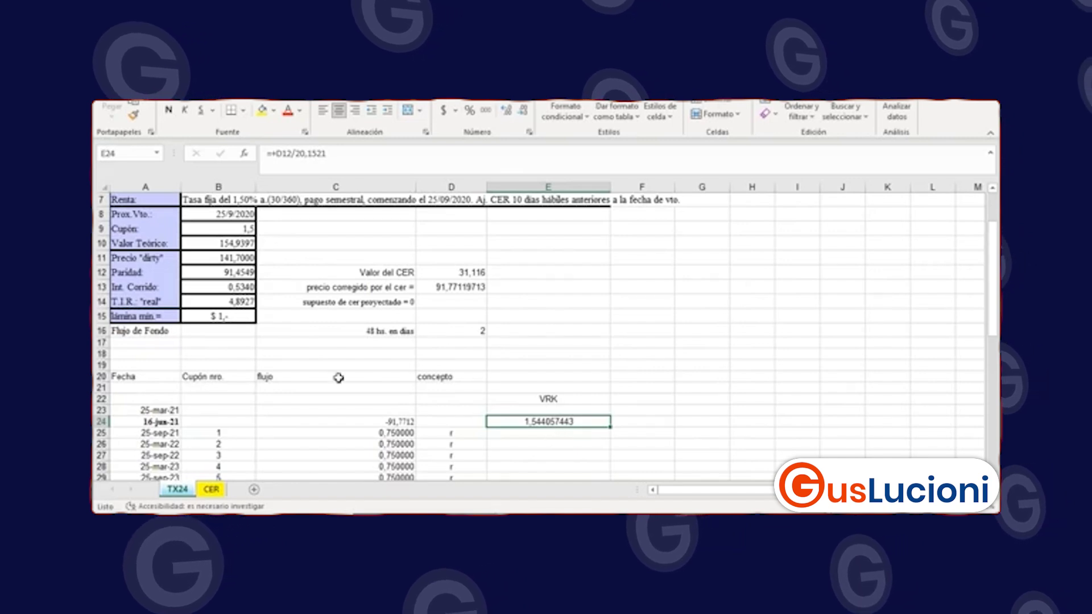
Trace the CER-corrected price in D13 back to the dirty price in B11 and the CER value in D12.
{"action": "left_click", "coordinate": [236, 259]}
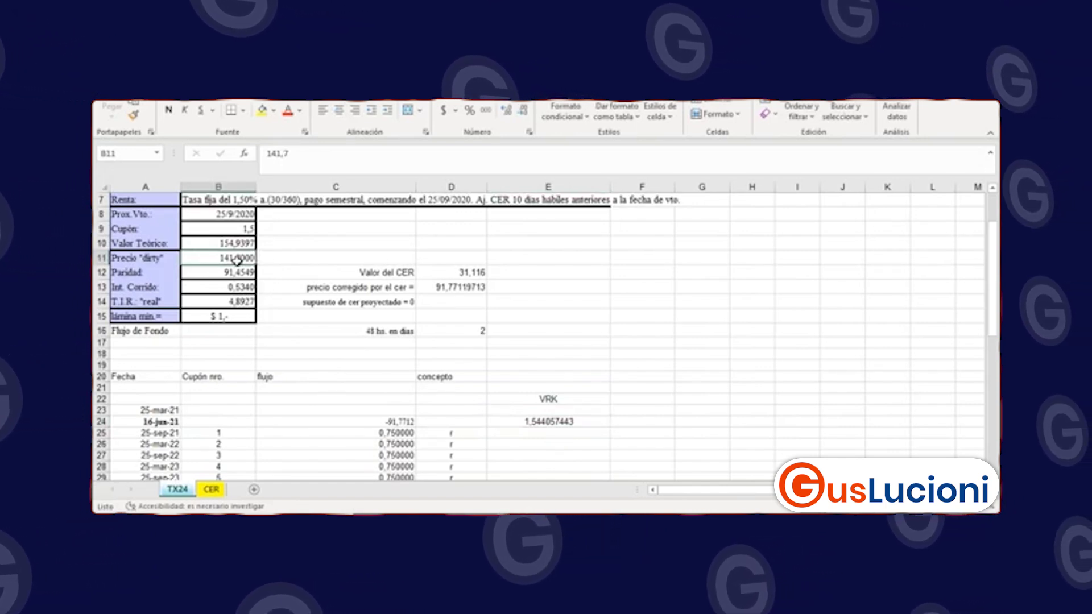
{"action": "left_click", "coordinate": [451, 287]}
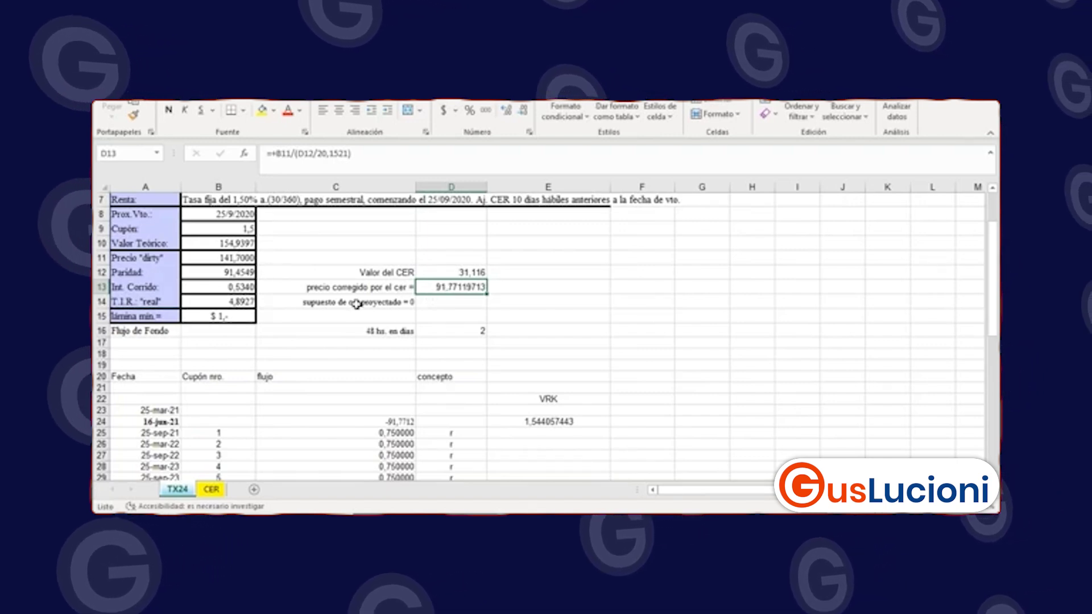
{"action": "left_click", "coordinate": [241, 260]}
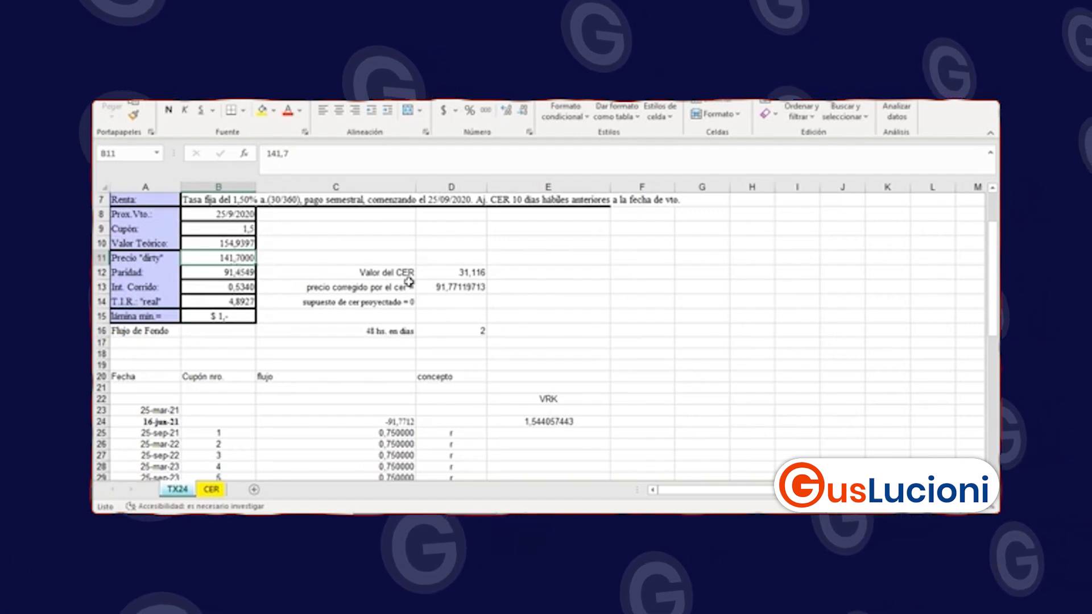
{"action": "left_click", "coordinate": [460, 276]}
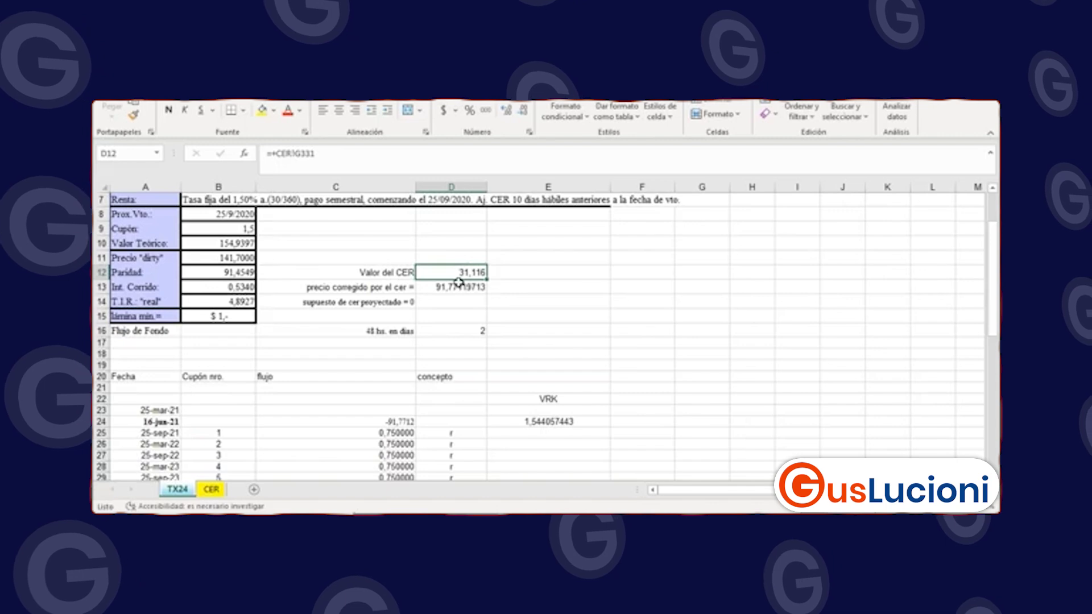
{"action": "left_click", "coordinate": [460, 286]}
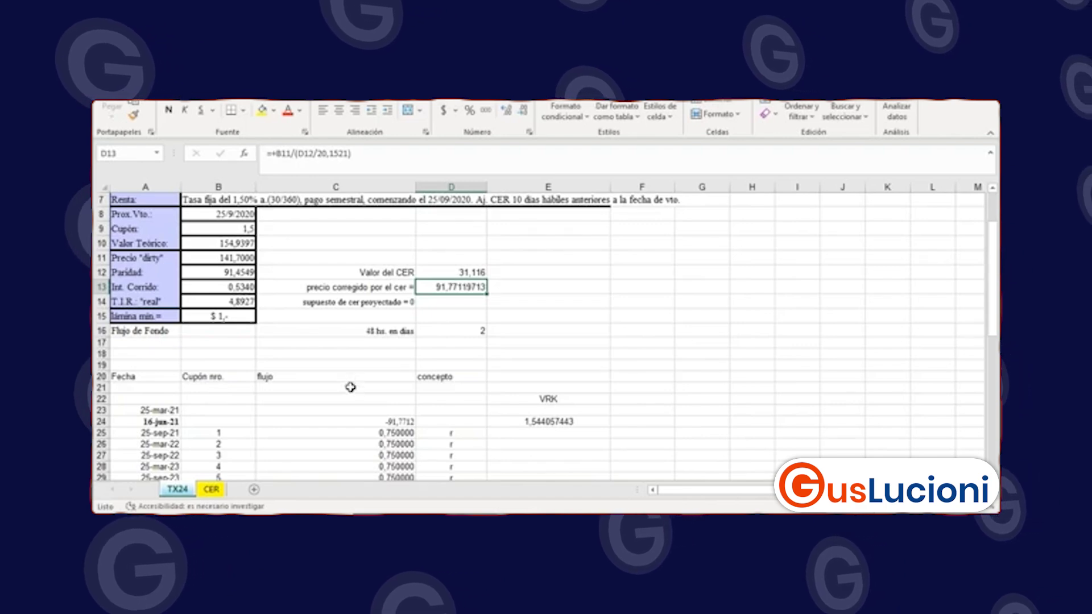
Inspect the annual yield formula in C39 and review the cash flow and day counts together with the dirty price.
{"action": "scroll", "coordinate": [398, 398], "scroll_direction": "down", "scroll_amount": 3}
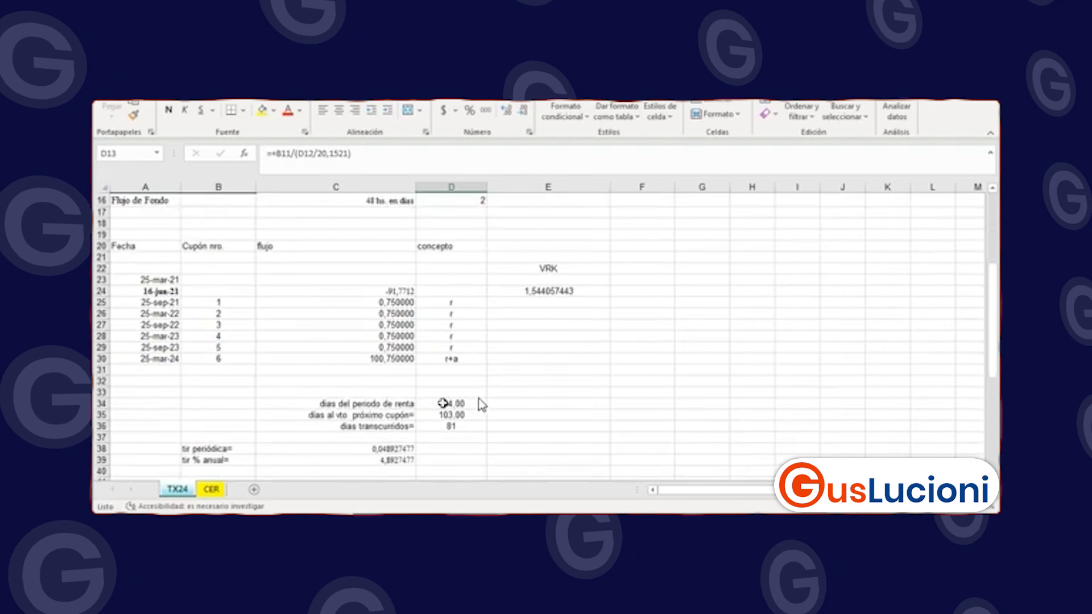
{"action": "left_click", "coordinate": [405, 460]}
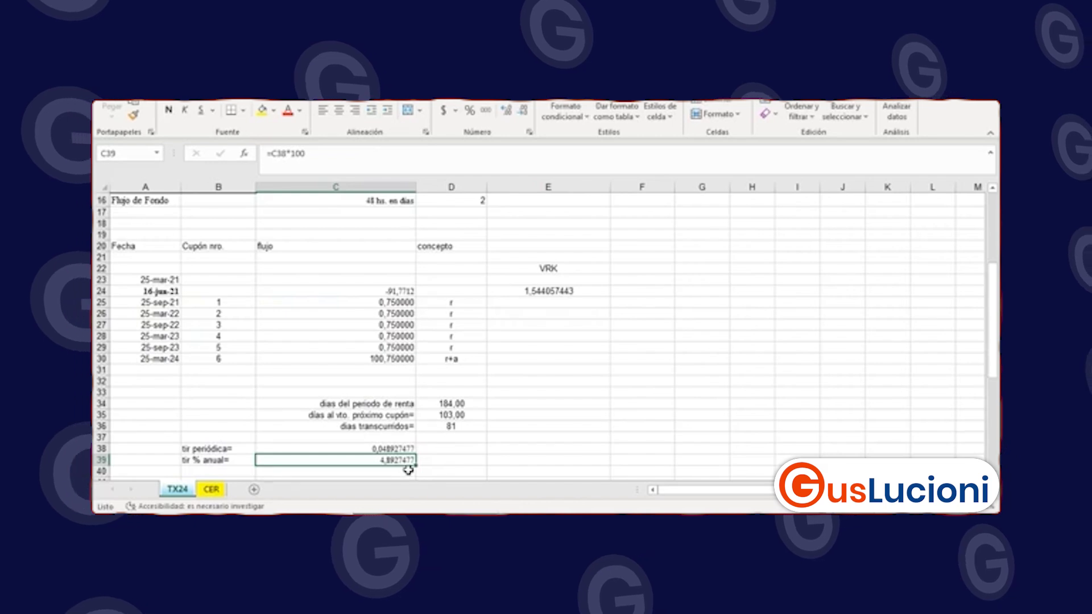
{"action": "scroll", "coordinate": [408, 469], "scroll_direction": "down", "scroll_amount": 1}
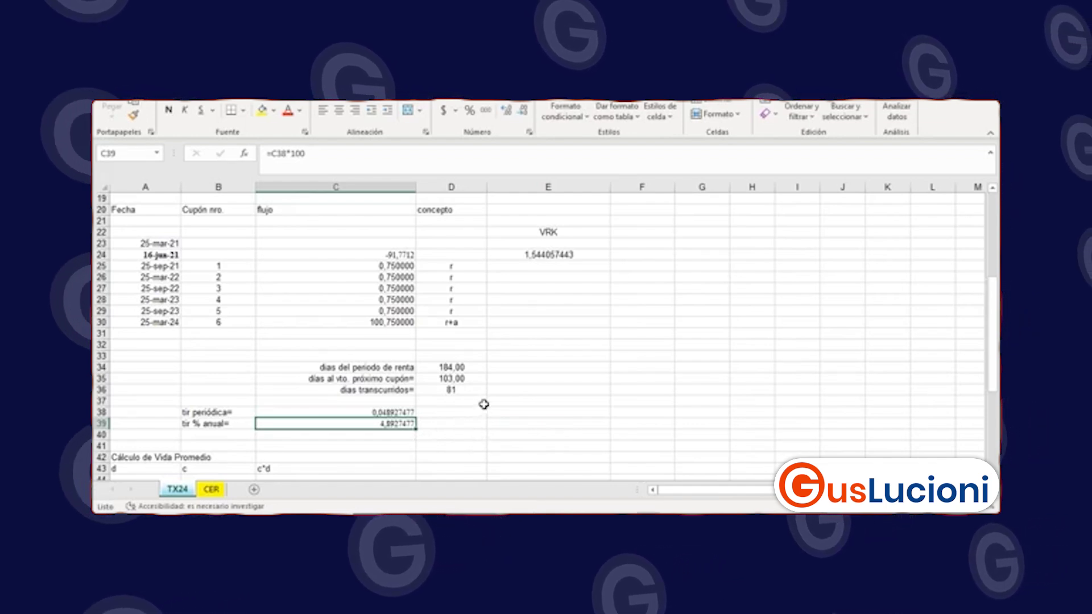
{"action": "scroll", "coordinate": [288, 338], "scroll_direction": "up", "scroll_amount": 4}
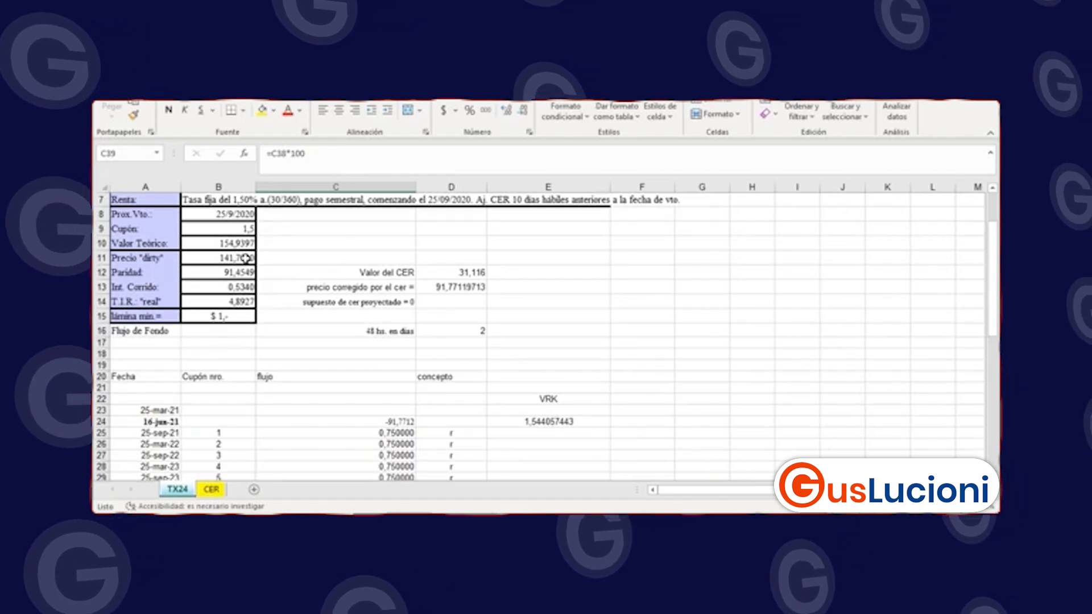
{"action": "scroll", "coordinate": [307, 319], "scroll_direction": "down", "scroll_amount": 2}
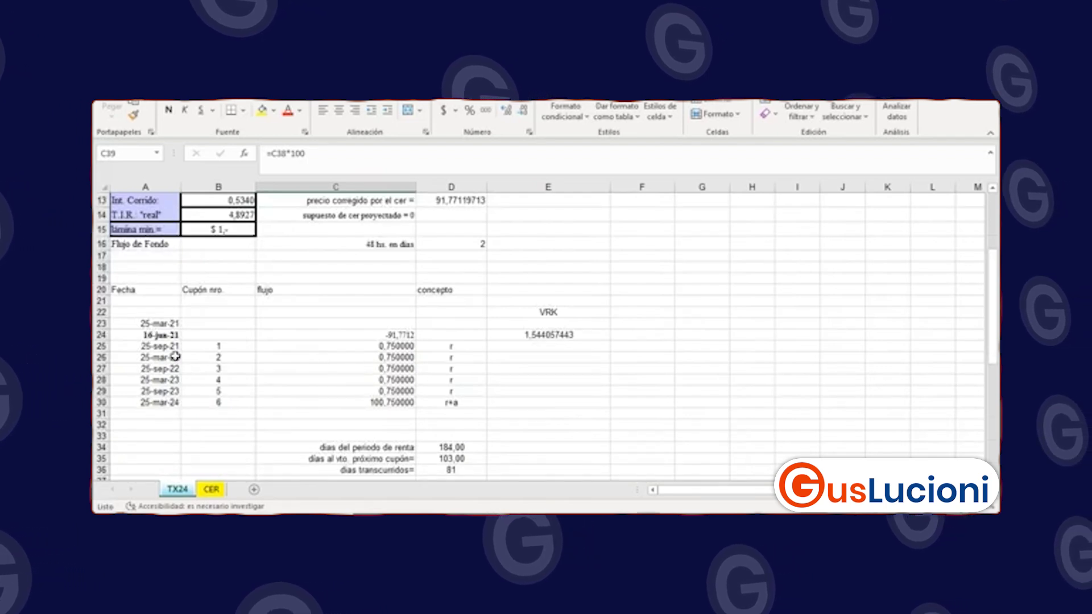
Review the average life calculation with its duration and modified duration results, and return to the cash flow table.
{"action": "scroll", "coordinate": [376, 424], "scroll_direction": "down", "scroll_amount": 9}
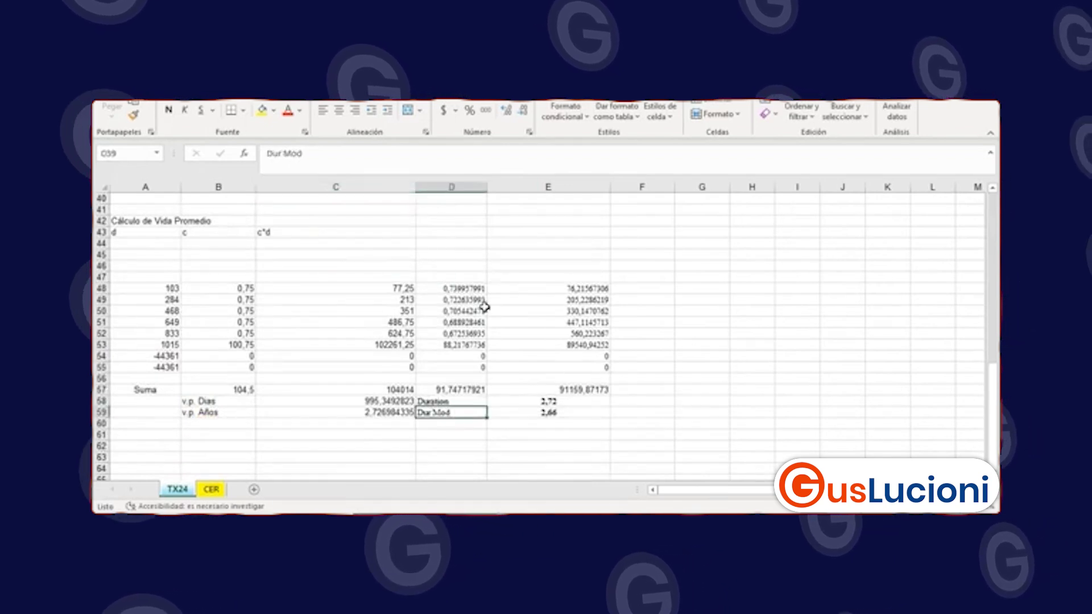
{"action": "scroll", "coordinate": [546, 341], "scroll_direction": "up", "scroll_amount": 2}
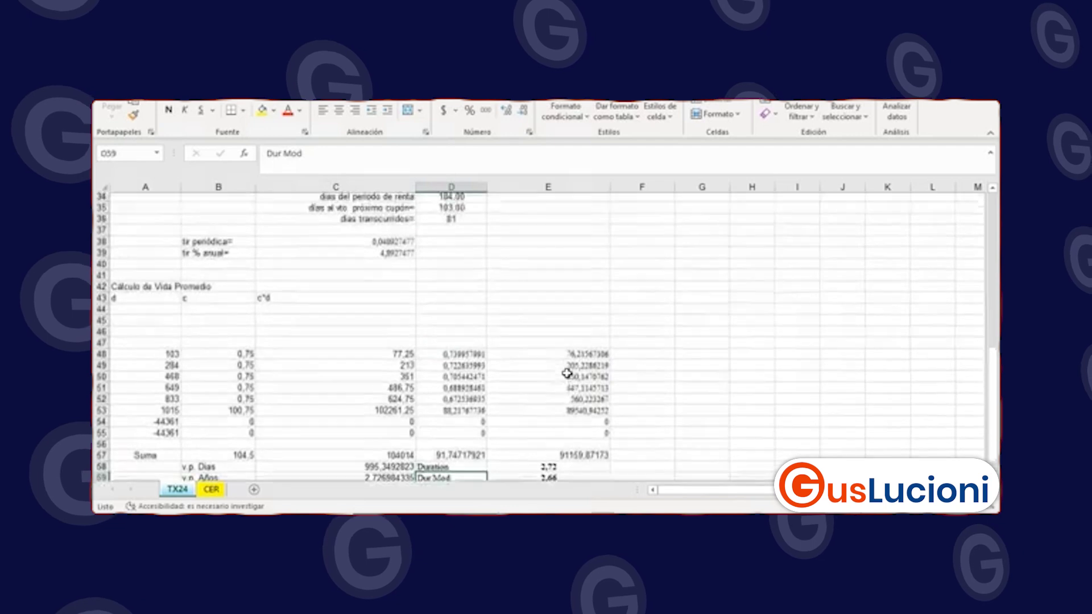
{"action": "scroll", "coordinate": [567, 374], "scroll_direction": "up", "scroll_amount": 1}
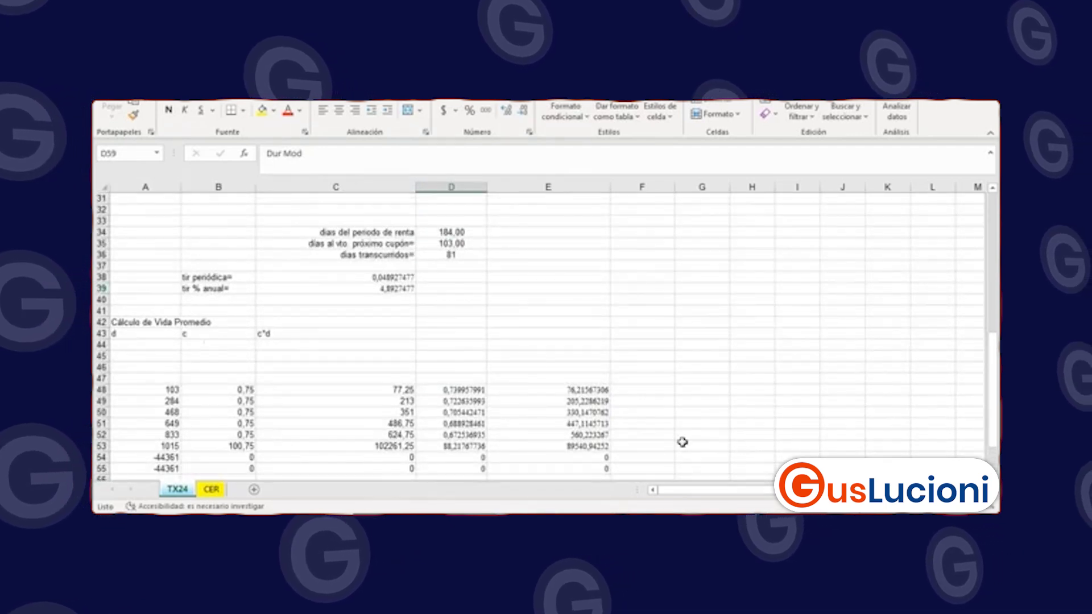
{"action": "scroll", "coordinate": [419, 410], "scroll_direction": "down", "scroll_amount": 4}
{"action": "scroll", "coordinate": [410, 422], "scroll_direction": "up", "scroll_amount": 3}
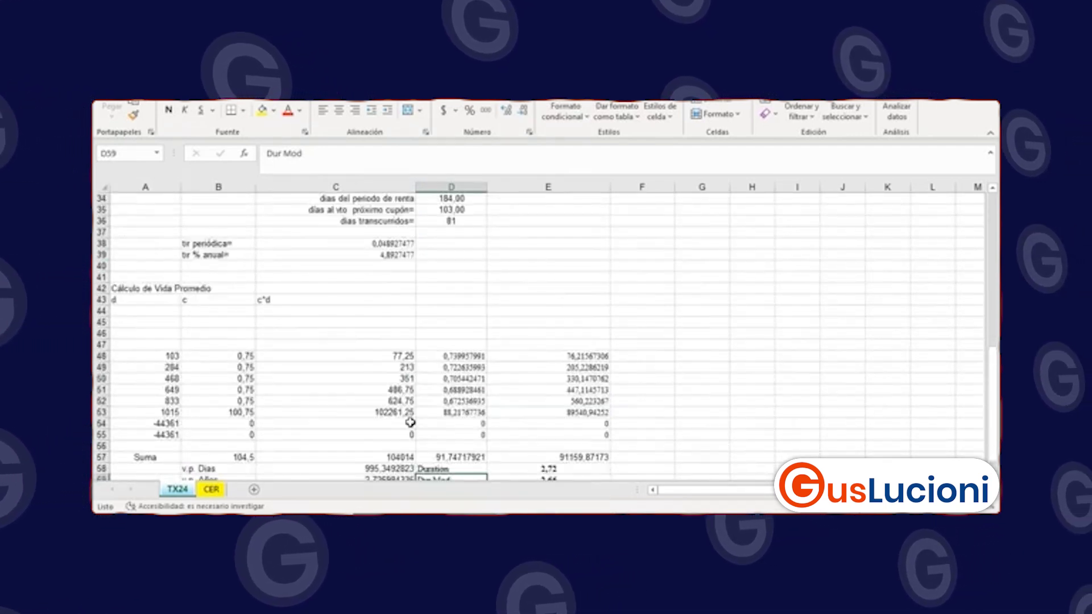
{"action": "scroll", "coordinate": [410, 422], "scroll_direction": "up", "scroll_amount": 6}
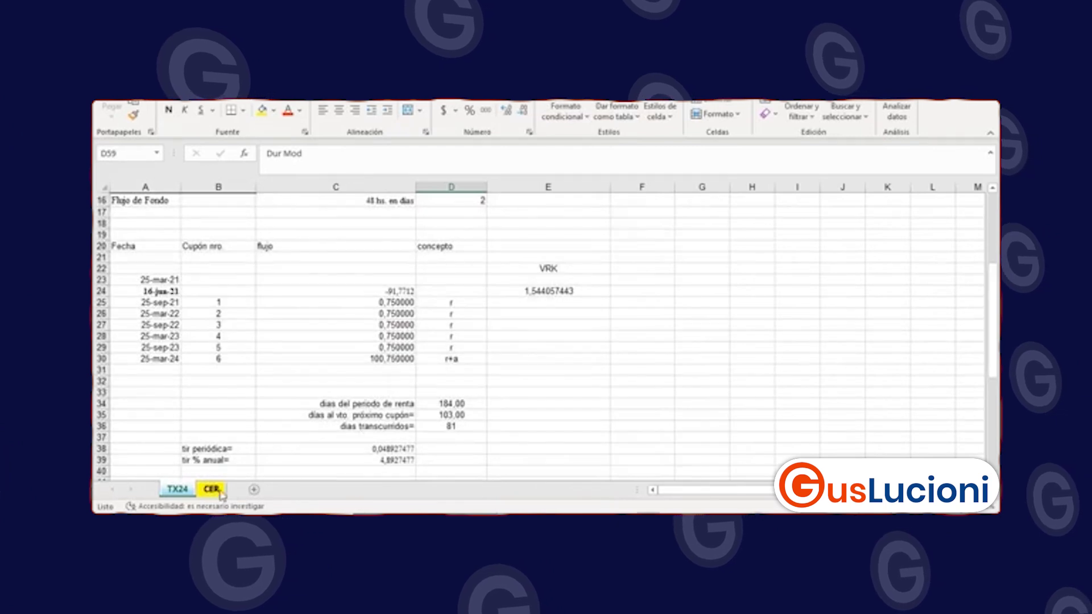
On the CER sheet, follow the daily values down to June 2021 and inspect the CER adjustment date formula in G330.
{"action": "left_click", "coordinate": [220, 491]}
{"action": "scroll", "coordinate": [267, 471], "scroll_direction": "down", "scroll_amount": 14}
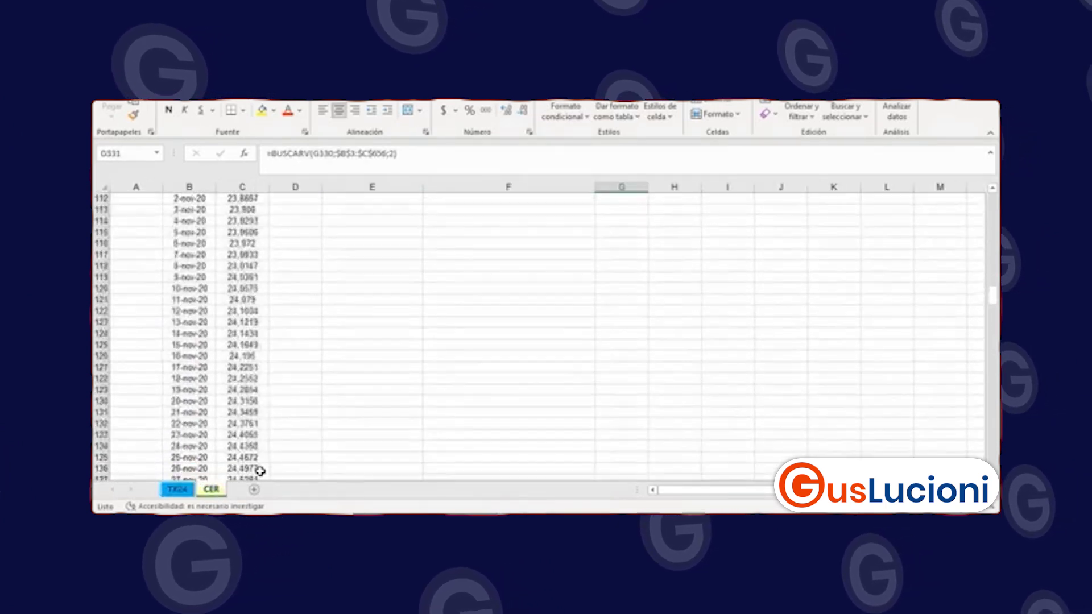
{"action": "scroll", "coordinate": [261, 471], "scroll_direction": "down", "scroll_amount": 5}
{"action": "scroll", "coordinate": [263, 472], "scroll_direction": "down", "scroll_amount": 9}
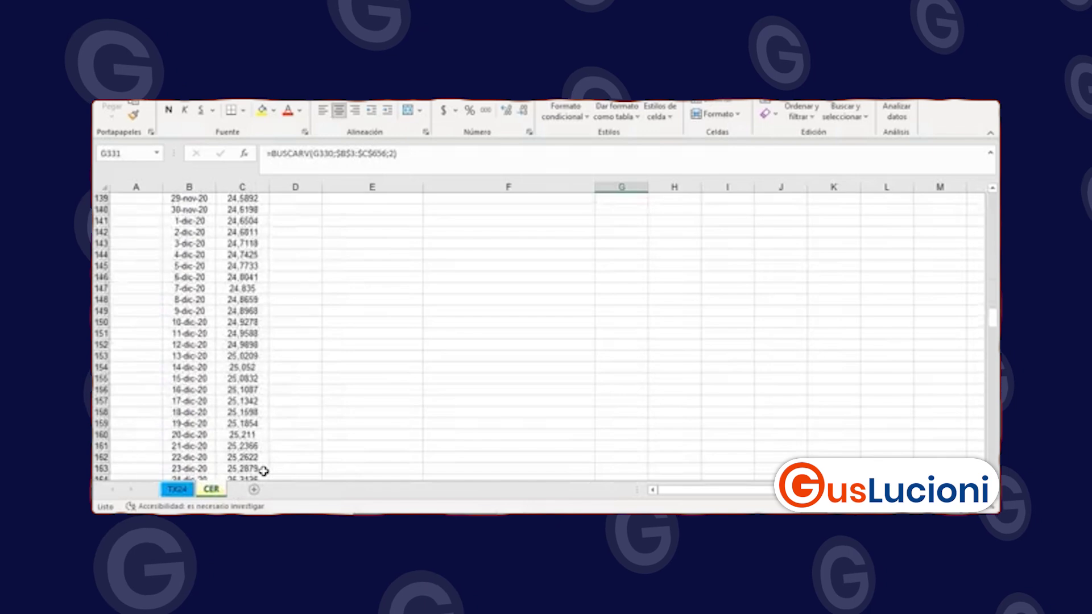
{"action": "scroll", "coordinate": [265, 472], "scroll_direction": "down", "scroll_amount": 20}
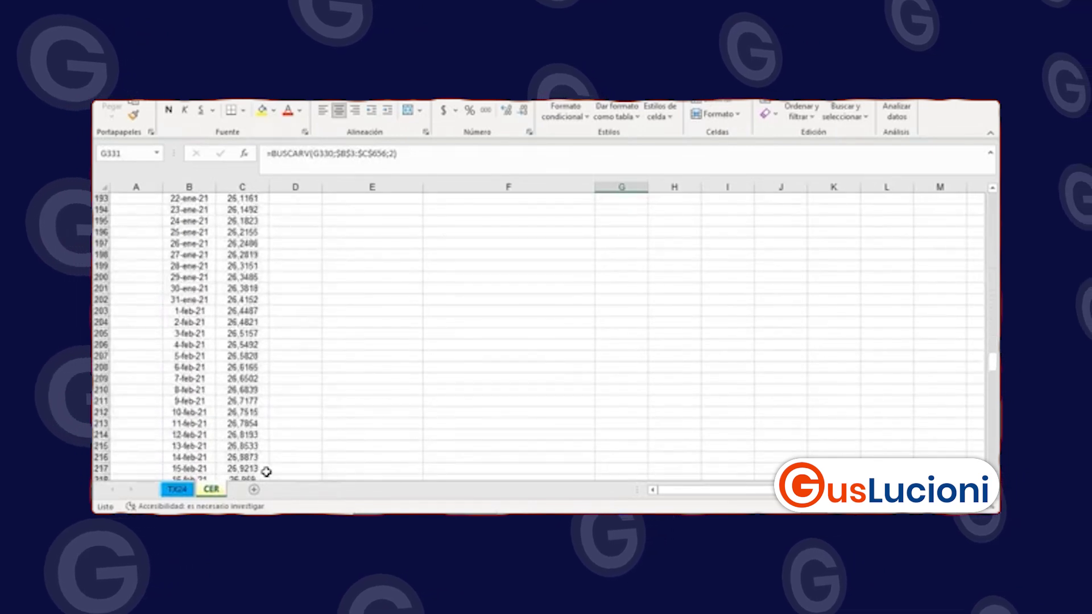
{"action": "scroll", "coordinate": [267, 473], "scroll_direction": "down", "scroll_amount": 20}
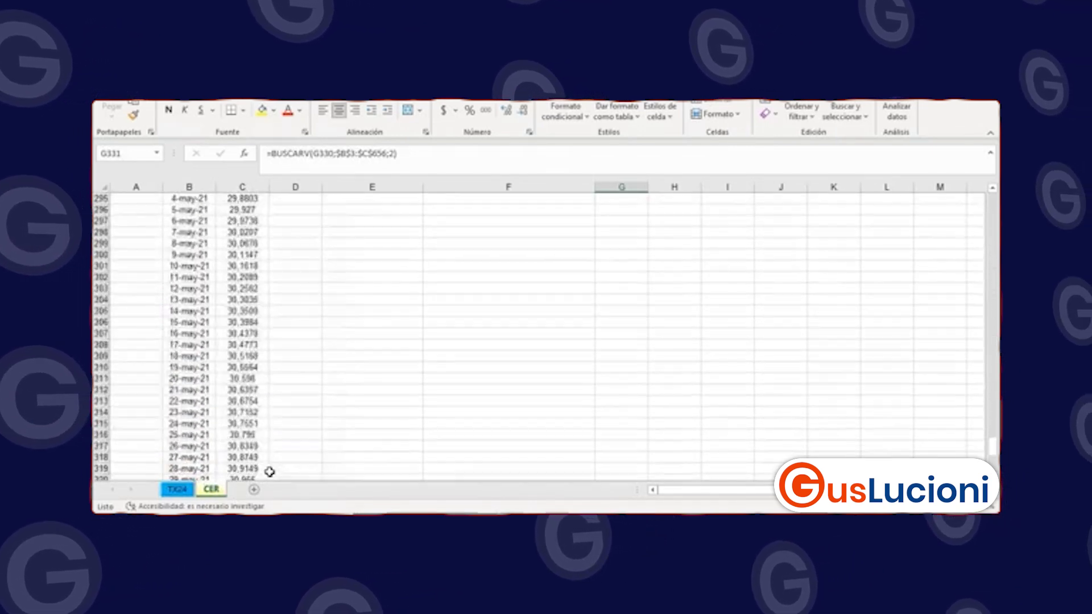
{"action": "scroll", "coordinate": [270, 473], "scroll_direction": "down", "scroll_amount": 3}
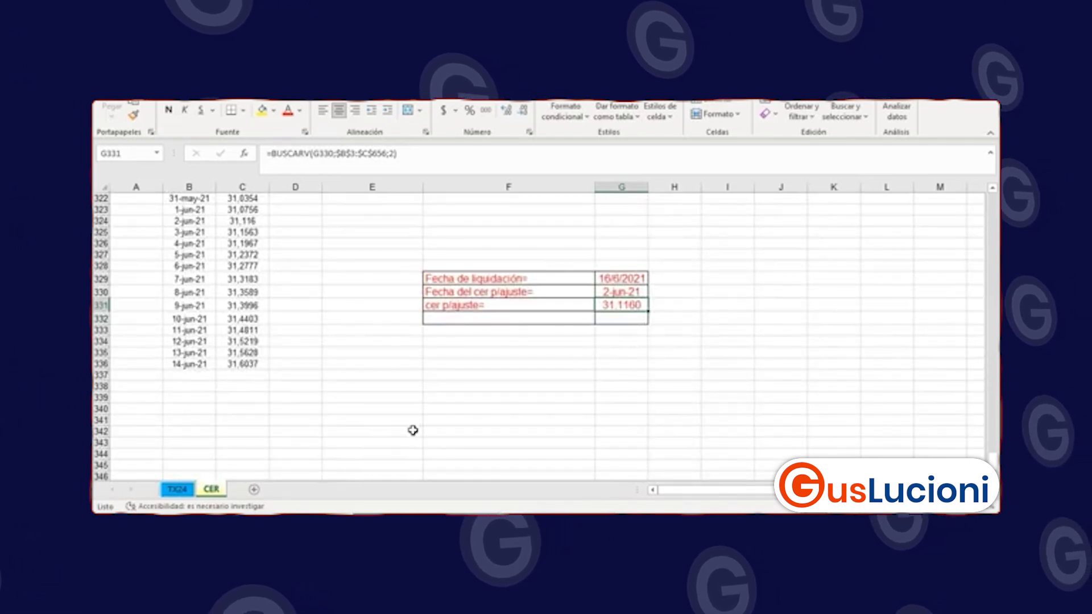
{"action": "scroll", "coordinate": [413, 431], "scroll_direction": "up", "scroll_amount": 3}
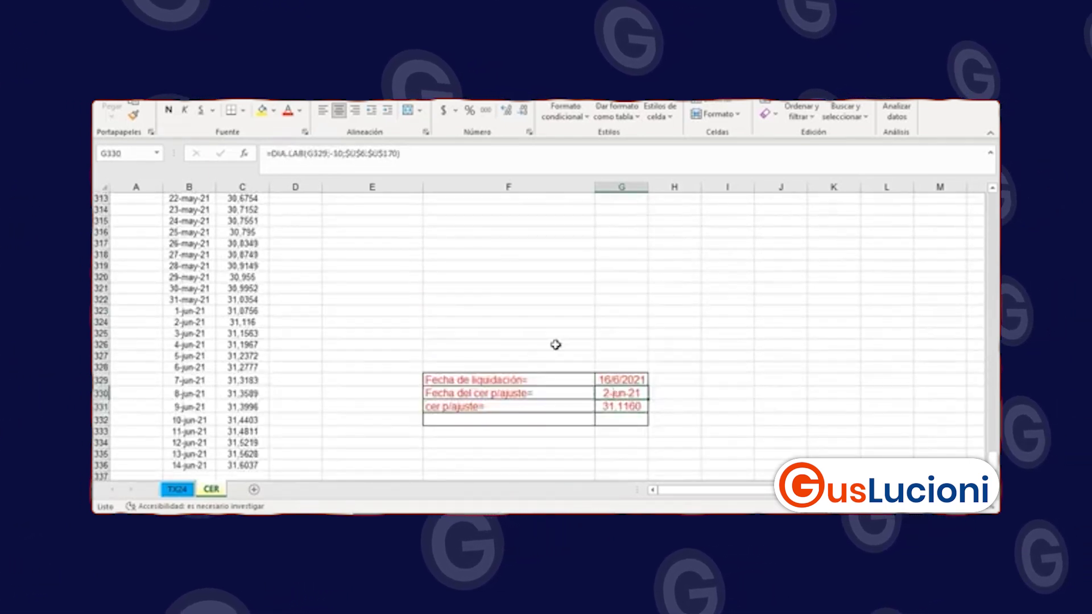